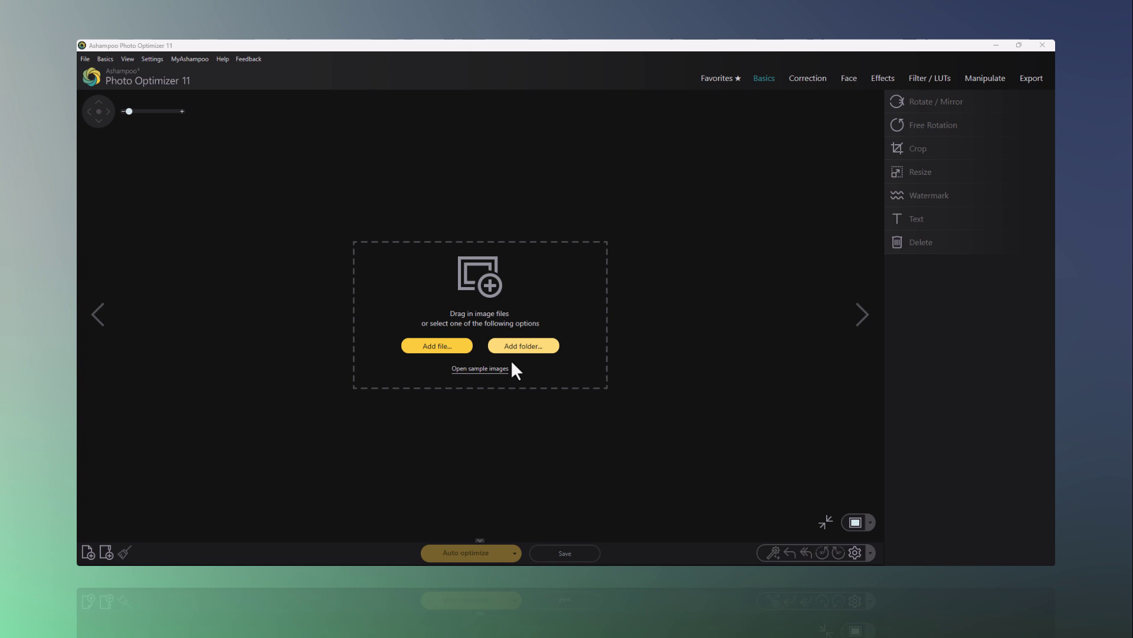
Drag the APO11 folder from File Explorer into Photo Optimizer to load its 35 photos.
mouse_move(500, 576)
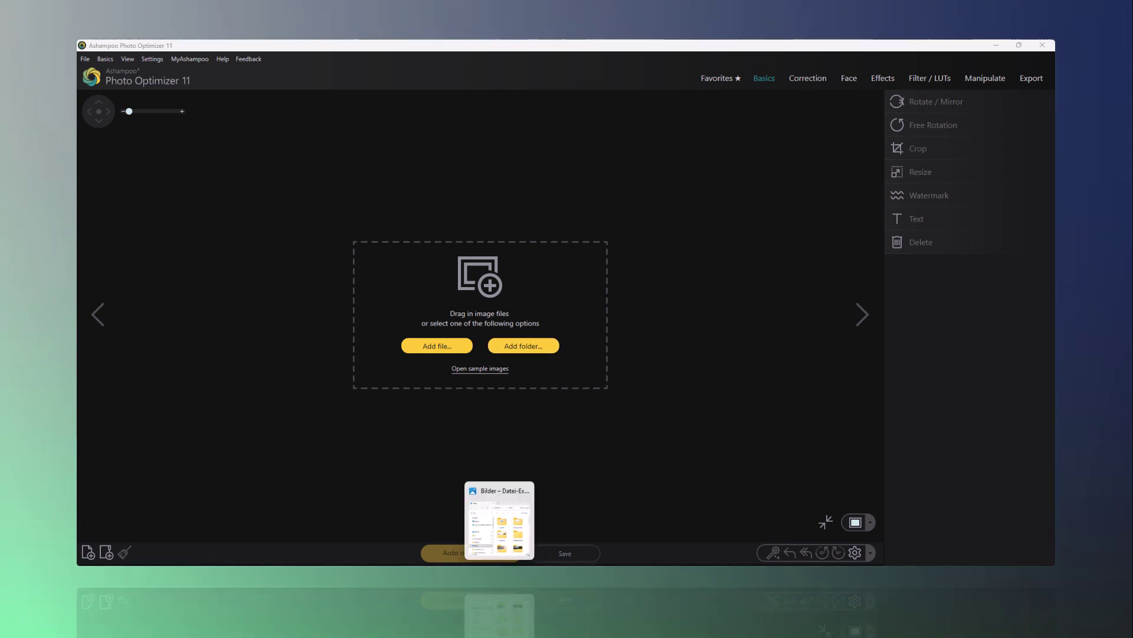
left_click(500, 519)
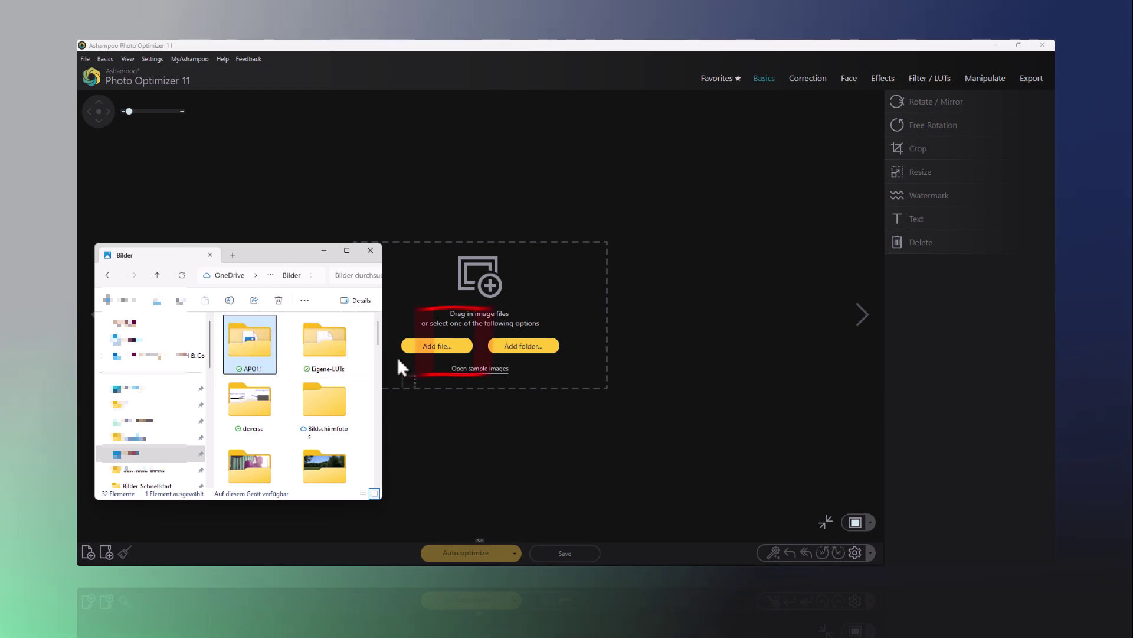
left_click(558, 300)
left_click_drag(557, 300, 558, 299)
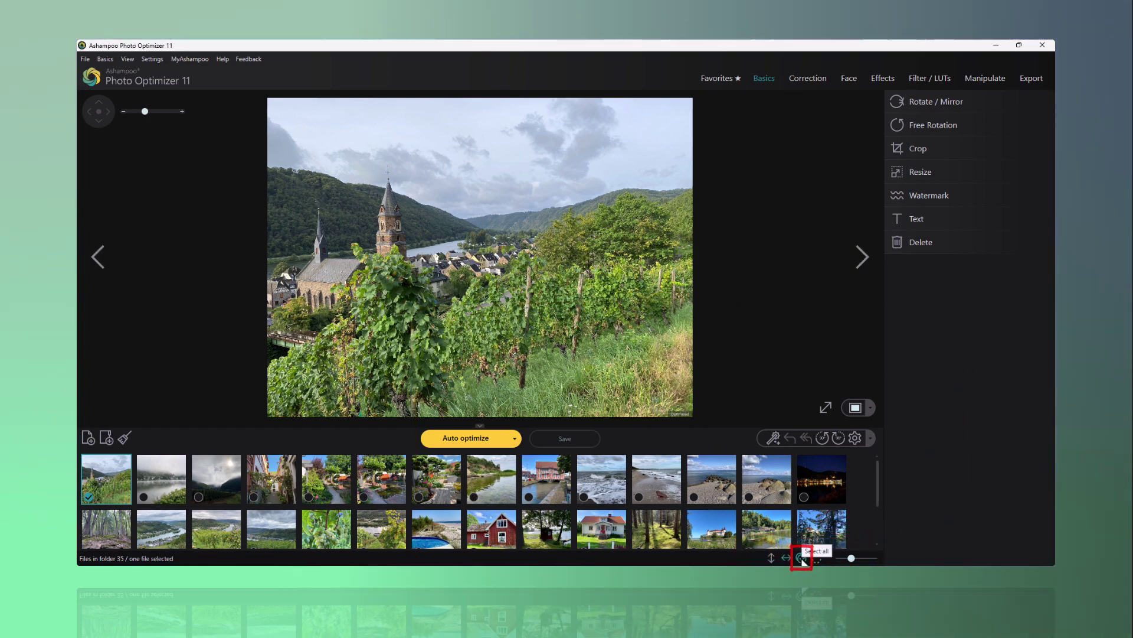
Auto-optimize all photos except 5.jpg and the cloudy mountain photo, 33 photos in total.
left_click(801, 558)
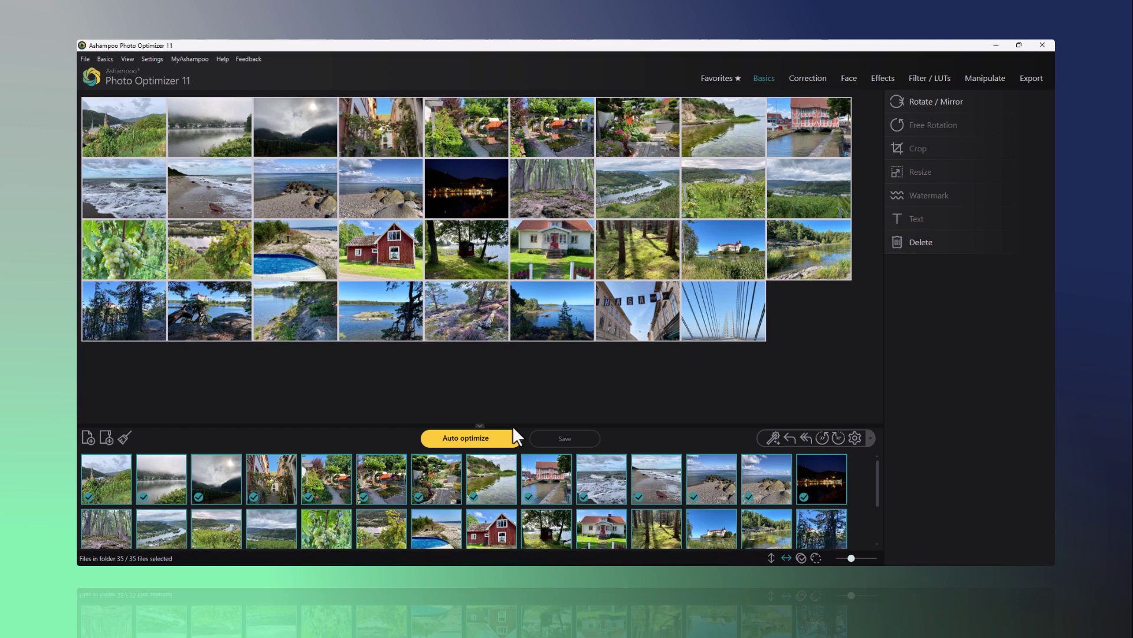
left_click_drag(511, 423, 515, 355)
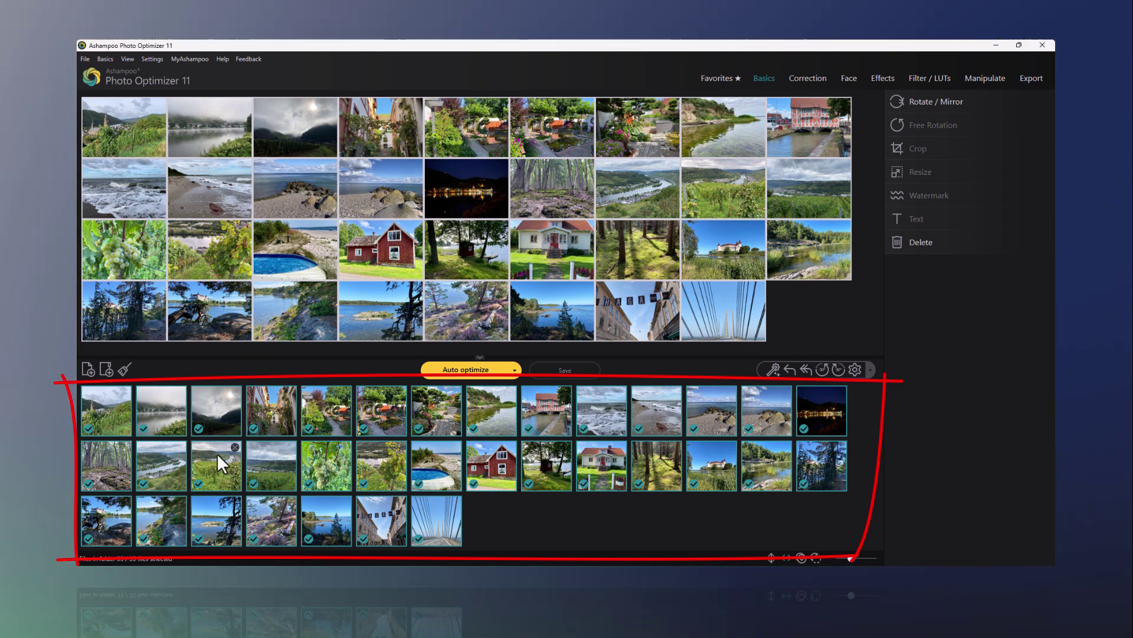
left_click(143, 483)
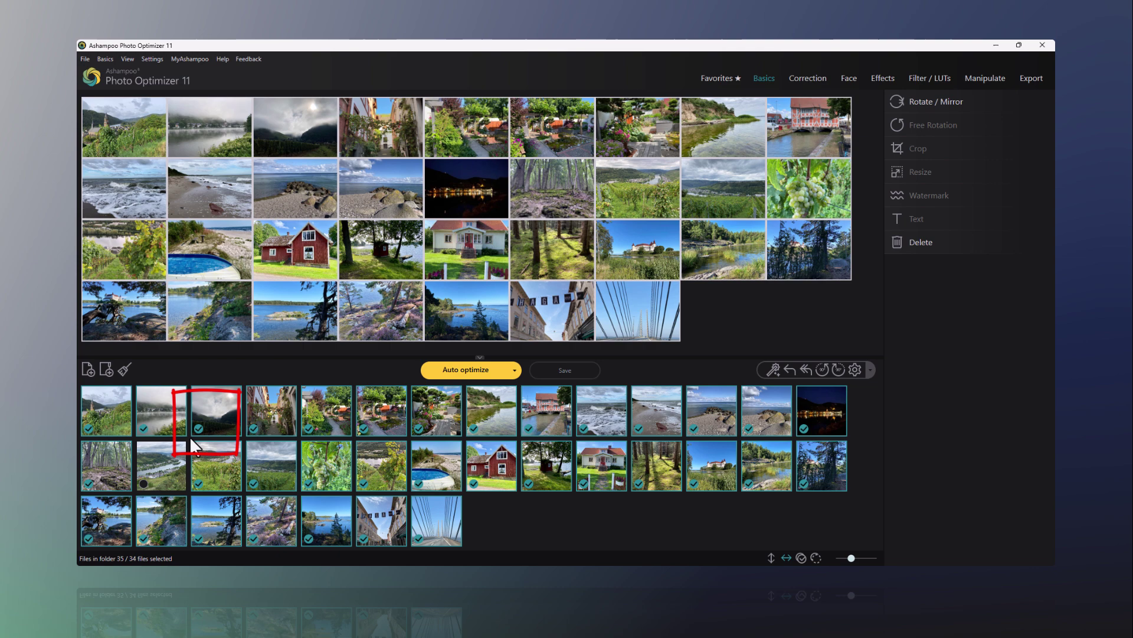
left_click(199, 427)
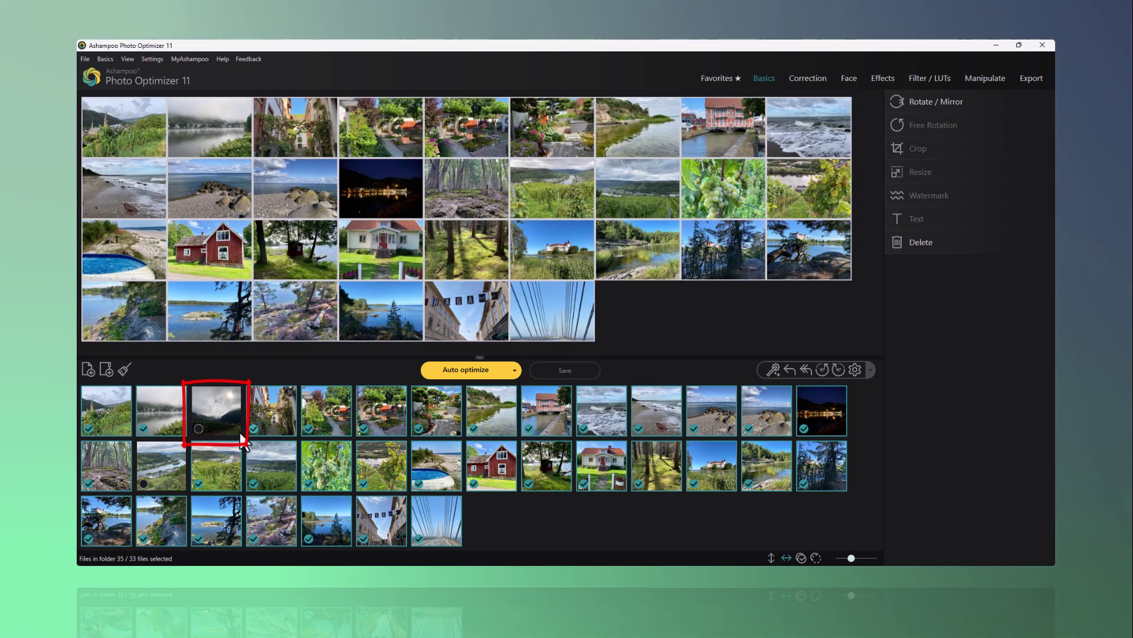
left_click(479, 374)
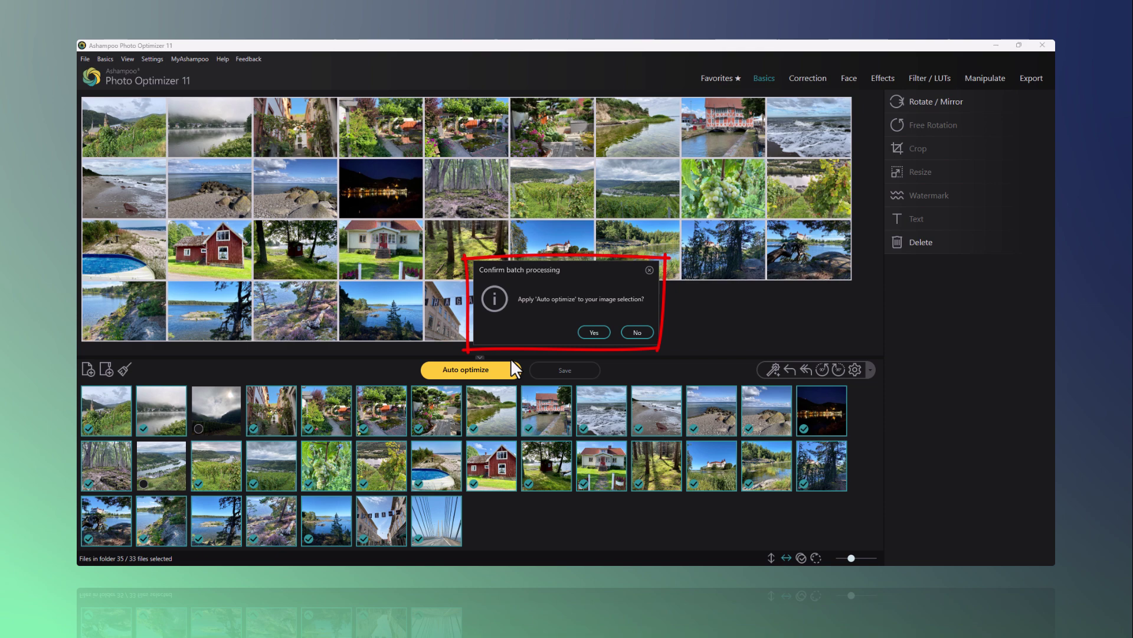
left_click(591, 332)
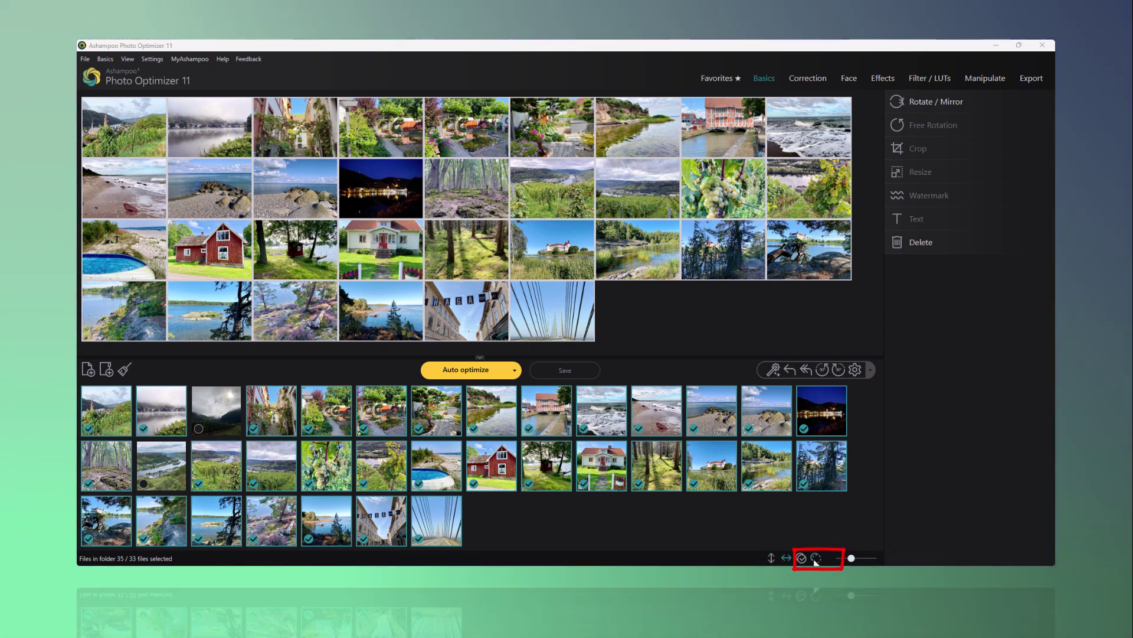
Show the enlarged river valley photo in Tile vertical original-versus-optimized split view.
left_click(815, 558)
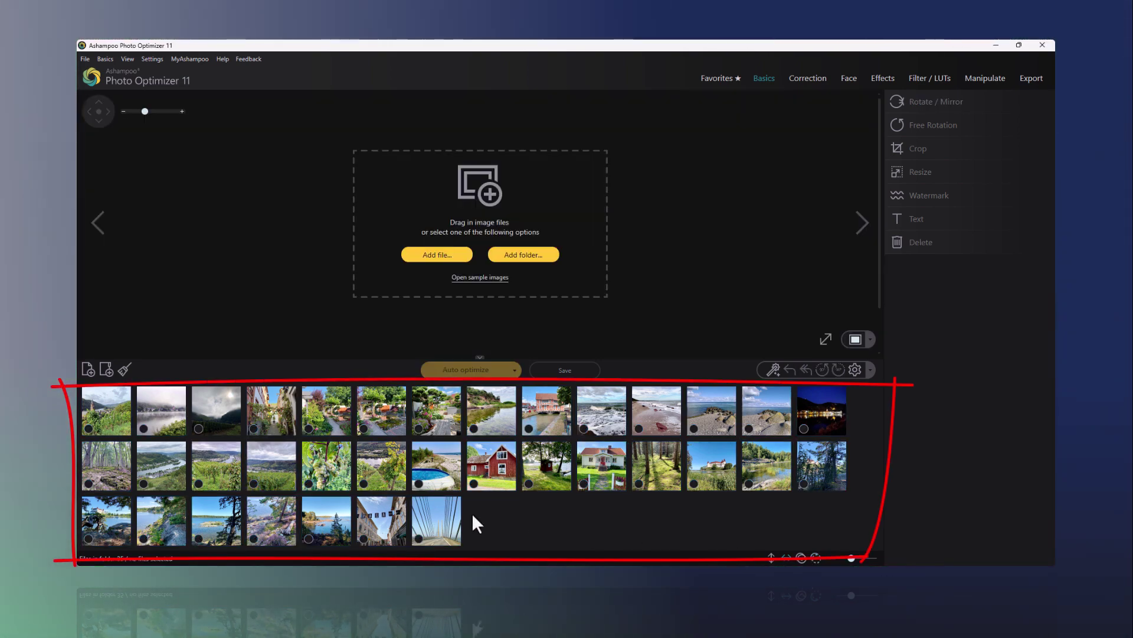
mouse_move(154, 473)
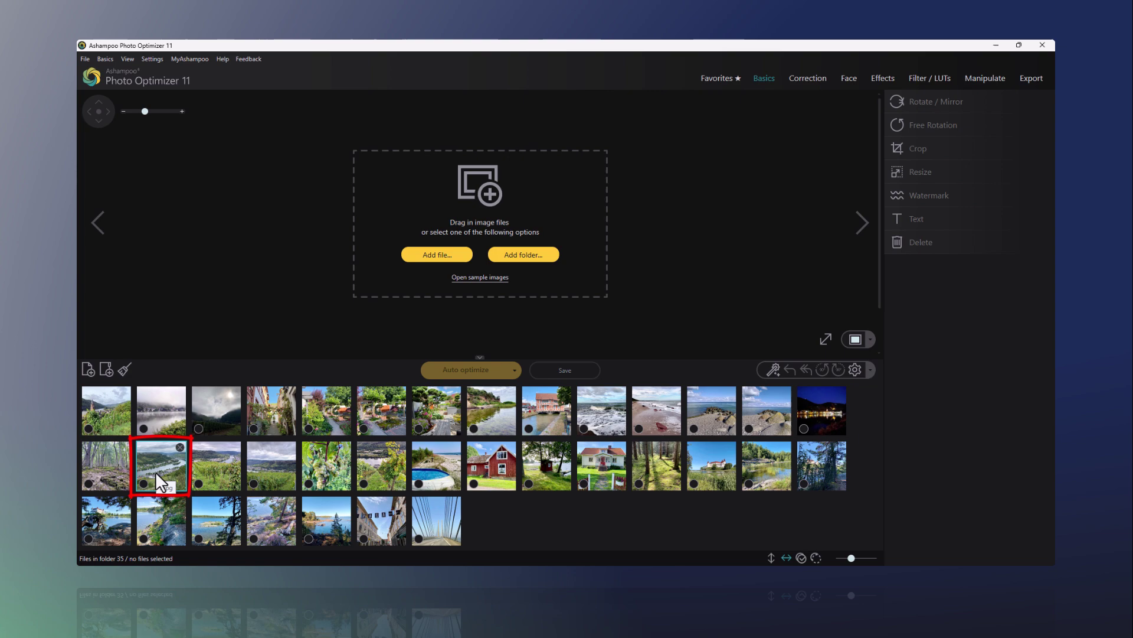
left_click(155, 472)
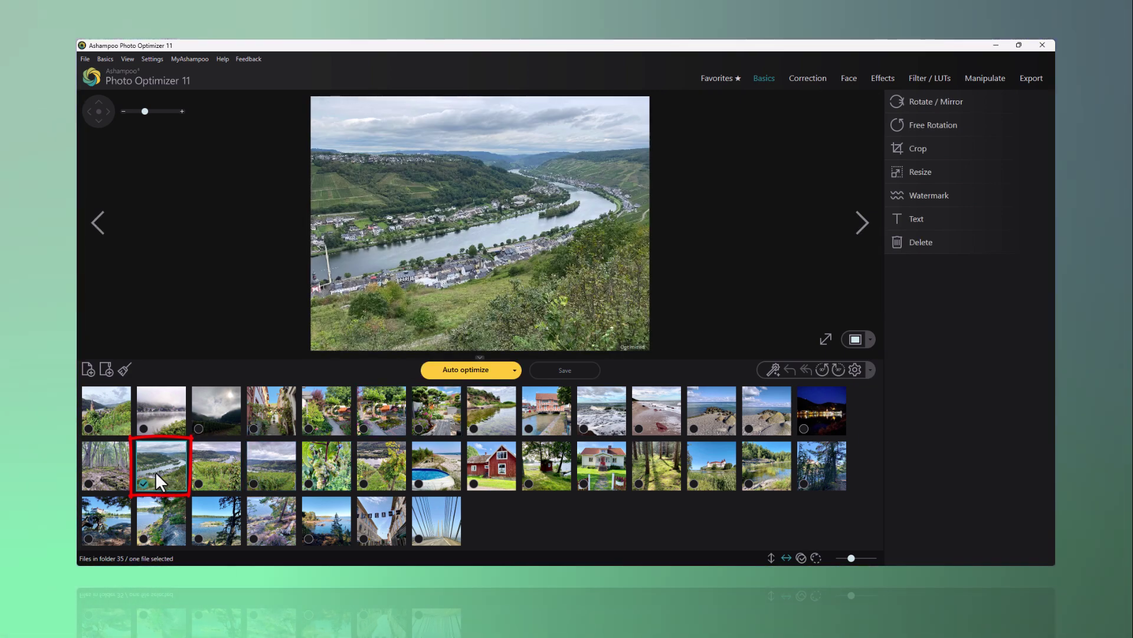
left_click(825, 339)
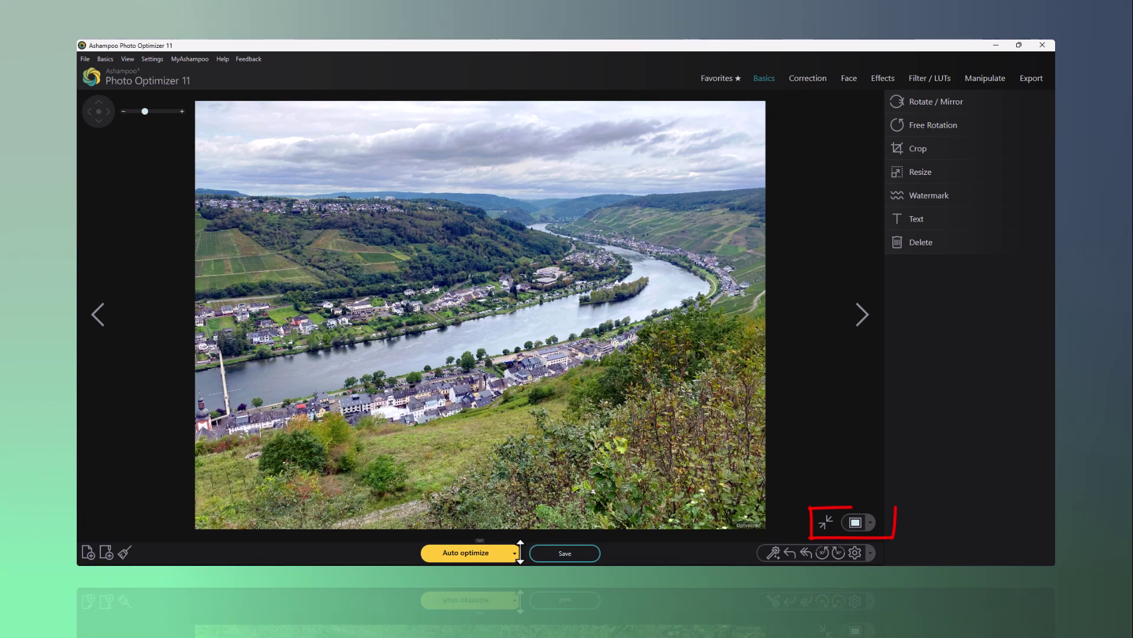
left_click(872, 521)
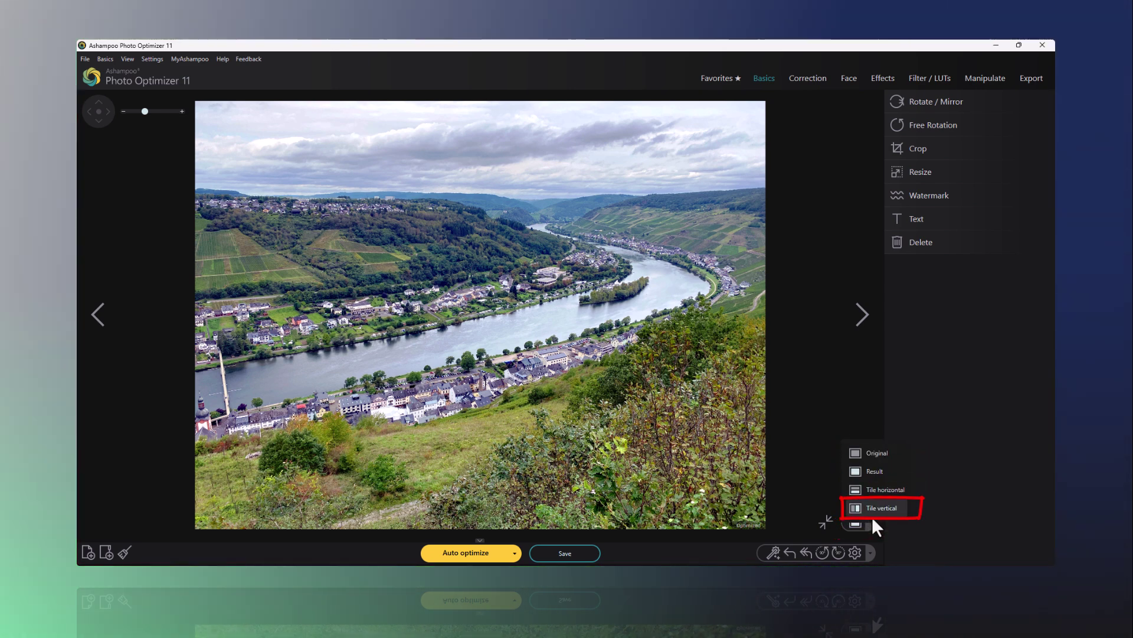
left_click(873, 507)
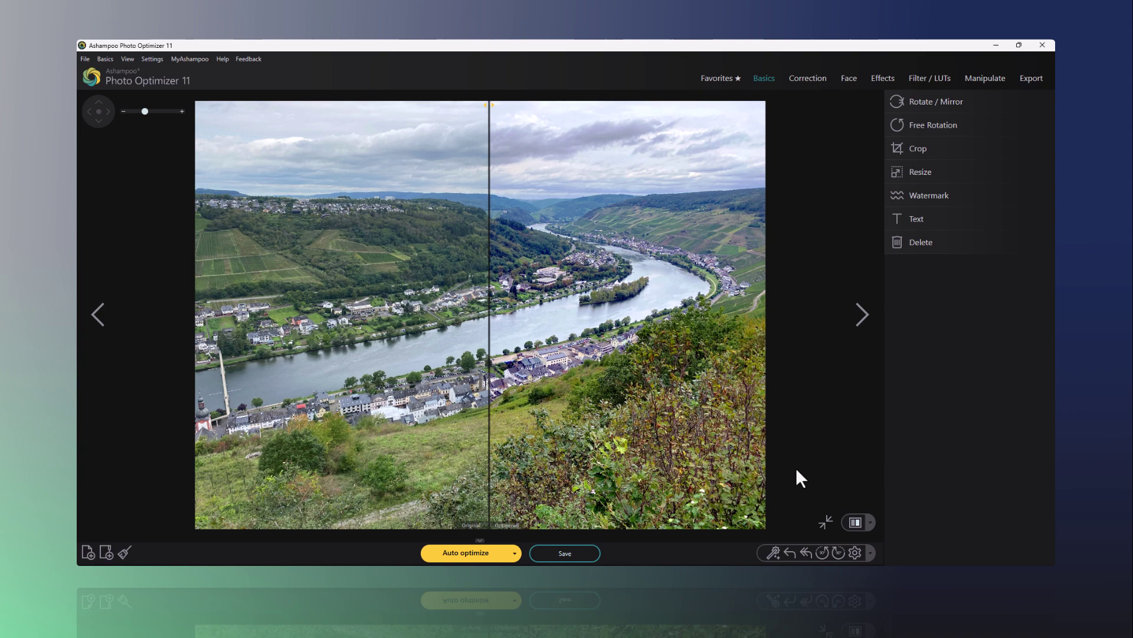
Auto-optimize the enlarged foggy vineyard photo and reposition the comparison divider.
left_click(825, 520)
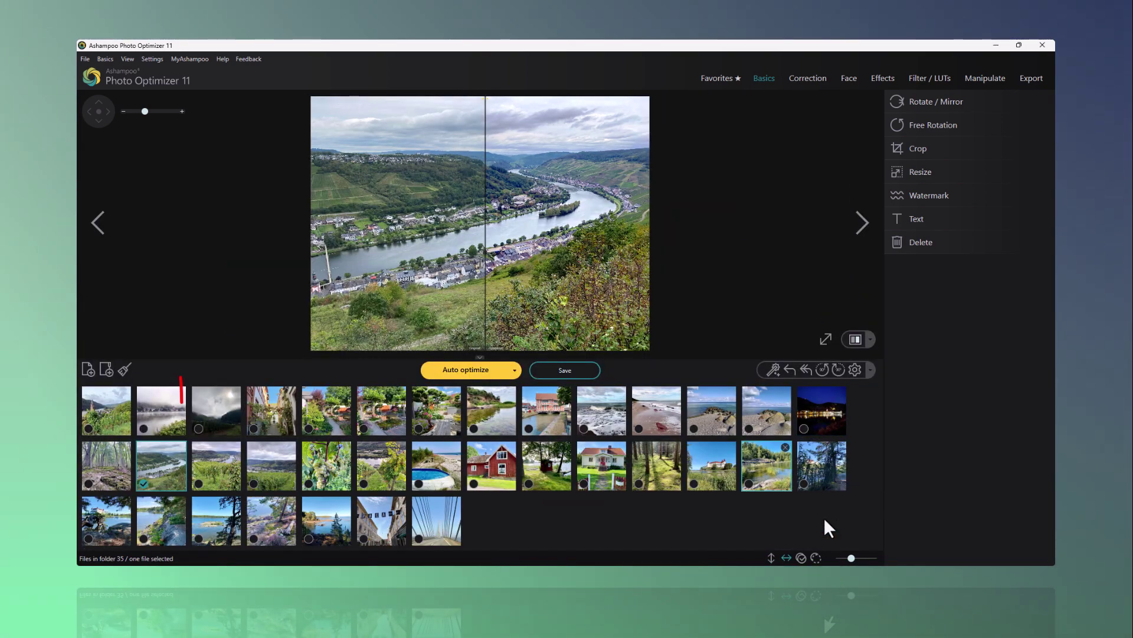
left_click(221, 416)
left_click(825, 339)
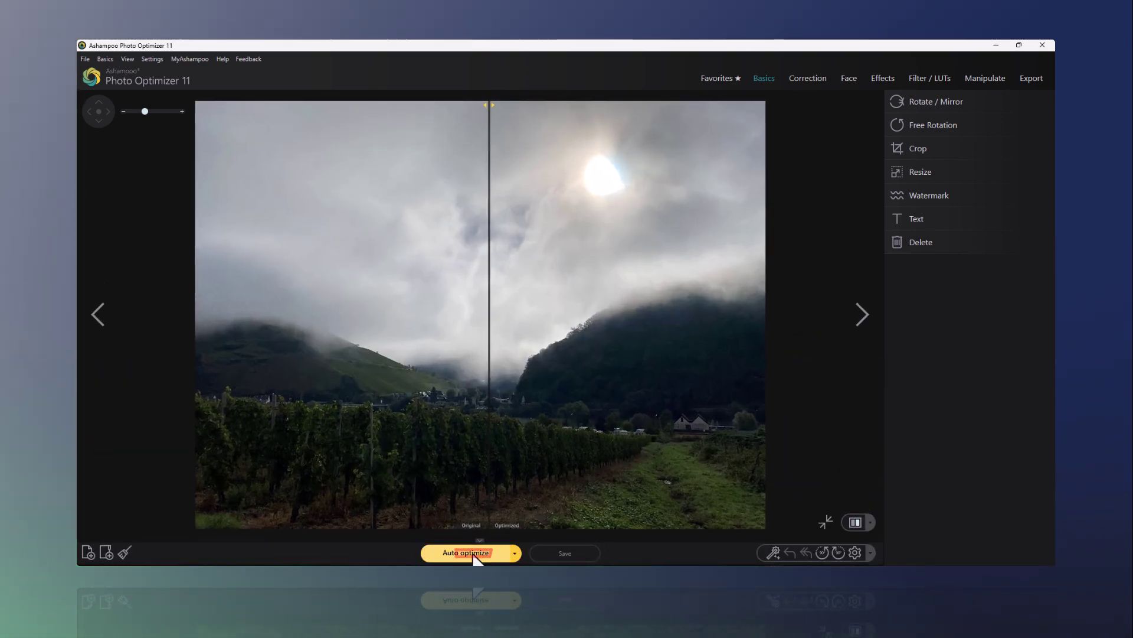
left_click(474, 554)
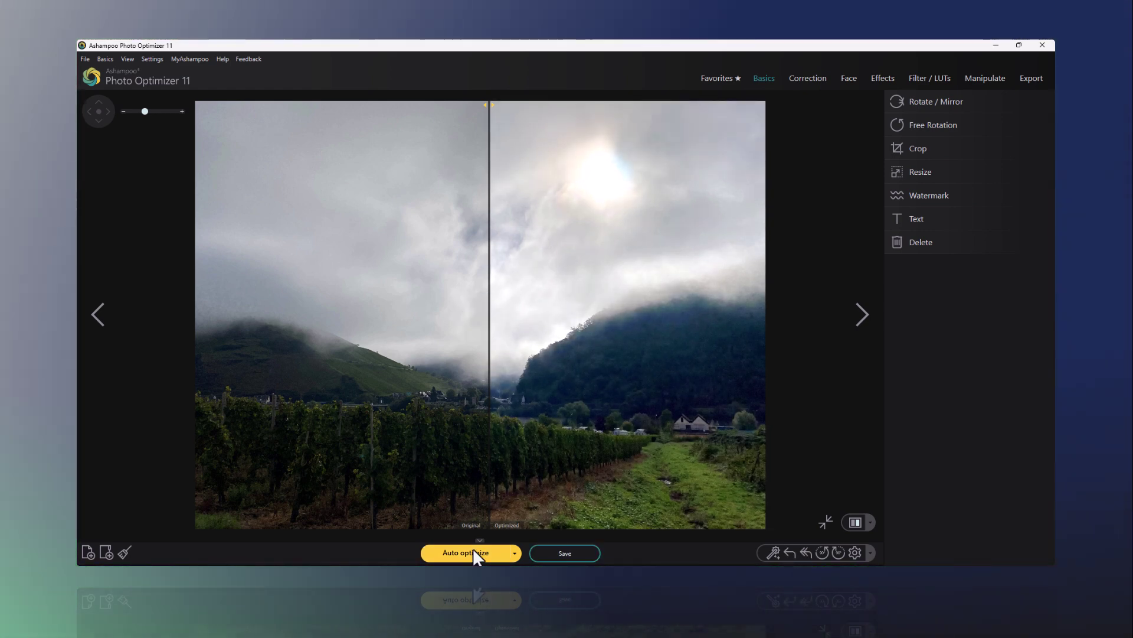
mouse_move(488, 376)
left_mouse_down()
mouse_move(256, 388)
mouse_move(724, 380)
mouse_move(286, 395)
mouse_move(490, 396)
left_mouse_up()
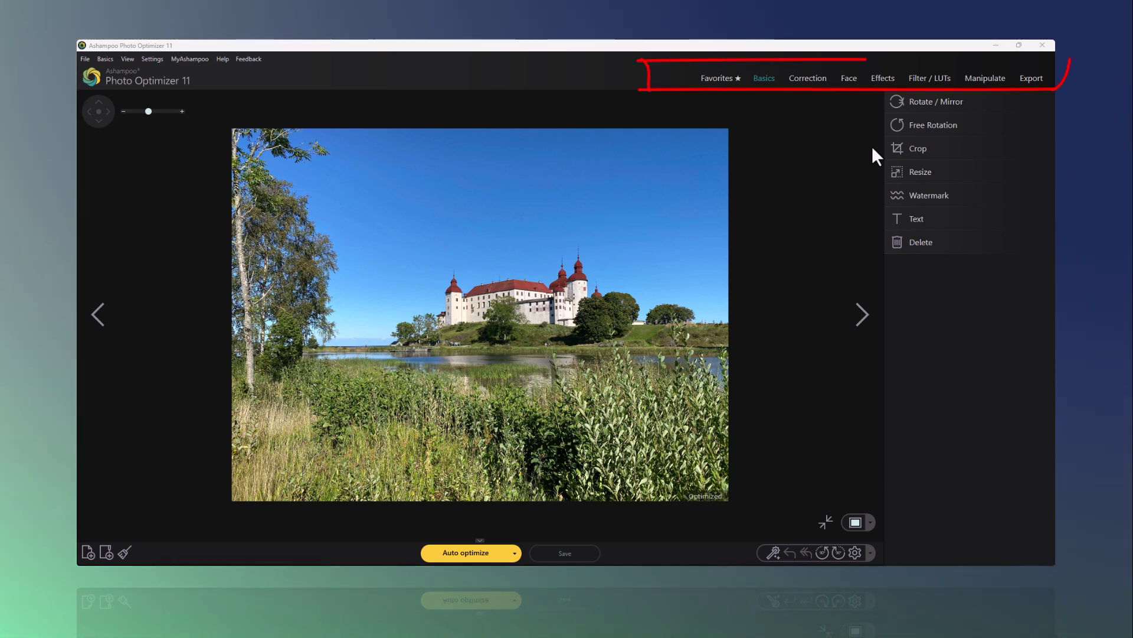
Preview Autumn Rust, Contrast Deep Red, Sunburst Vibrant and FX Metallic Vibrant, then apply Autumn Deep.
left_click(932, 79)
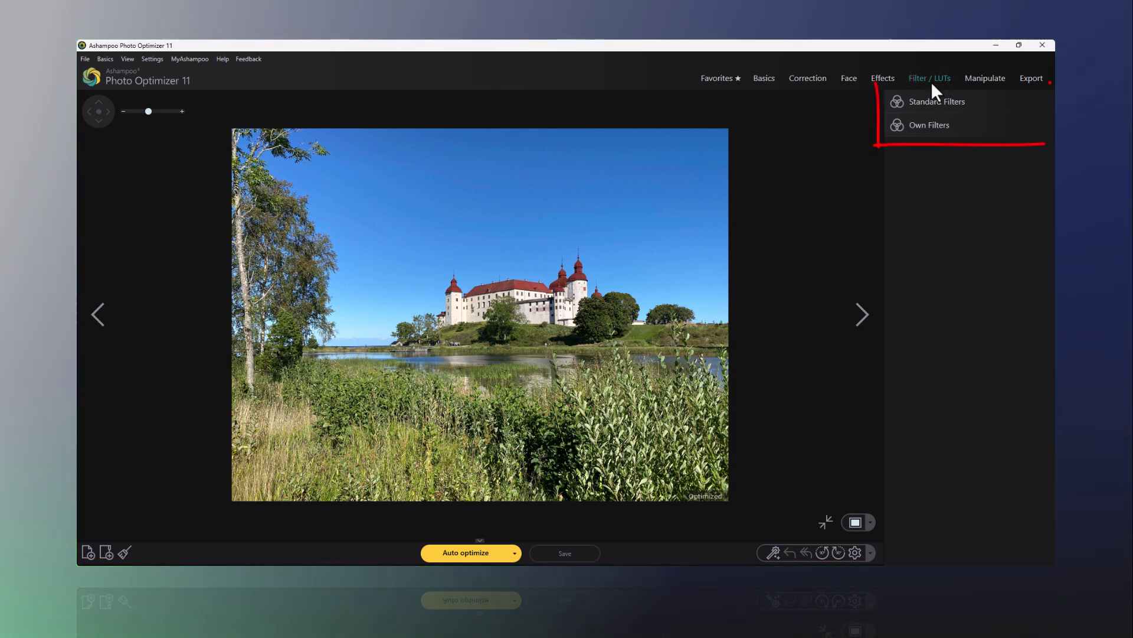
left_click(927, 104)
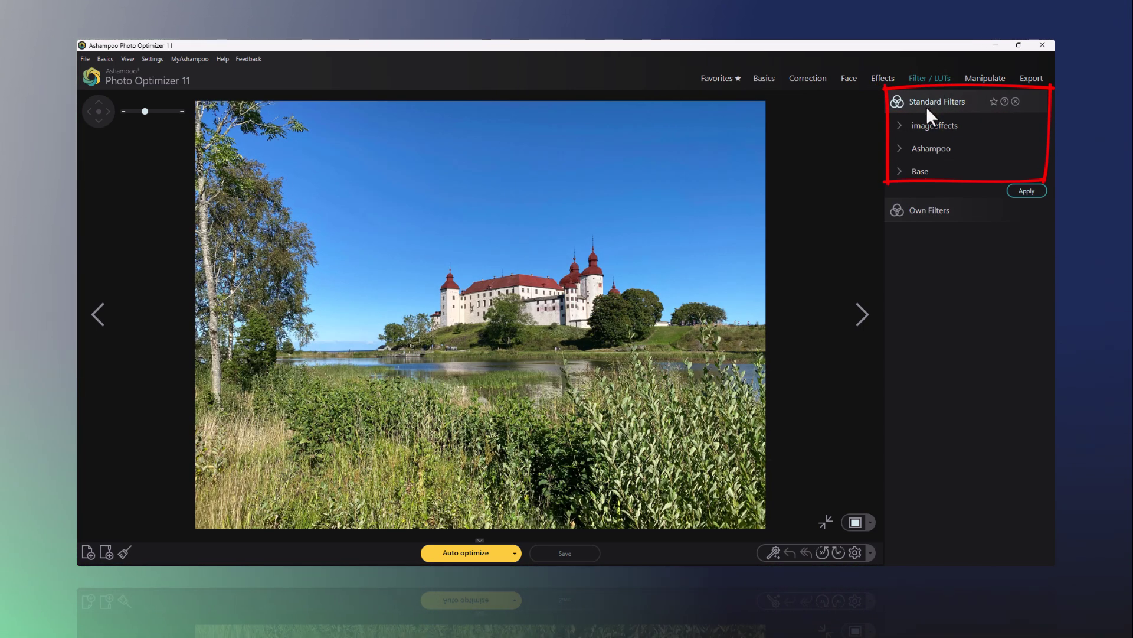
left_click(926, 171)
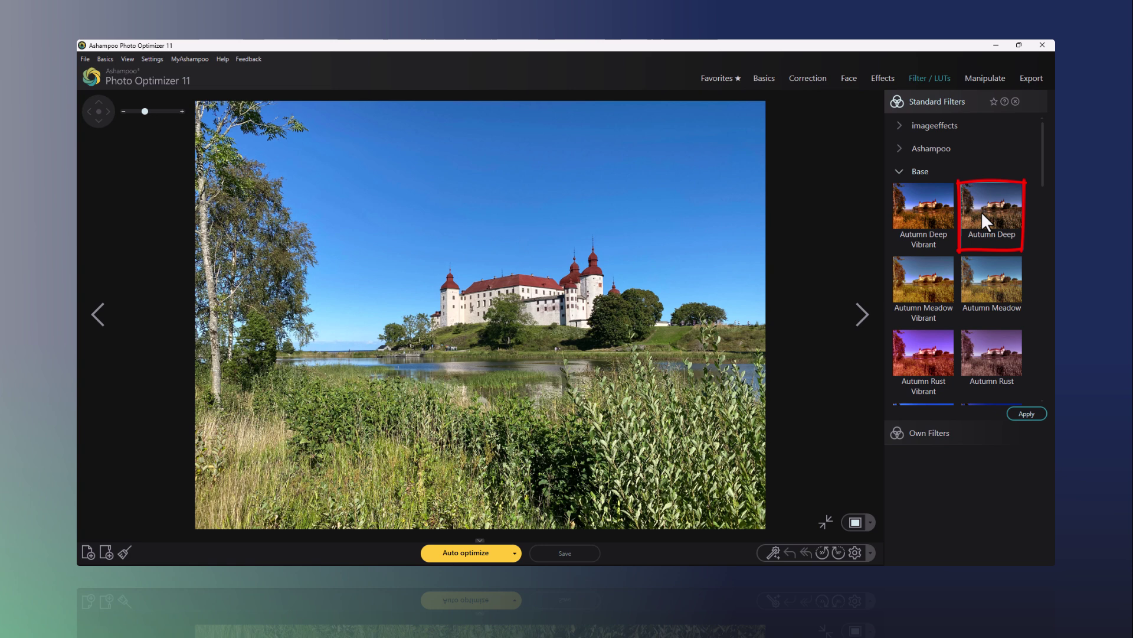
left_click(981, 212)
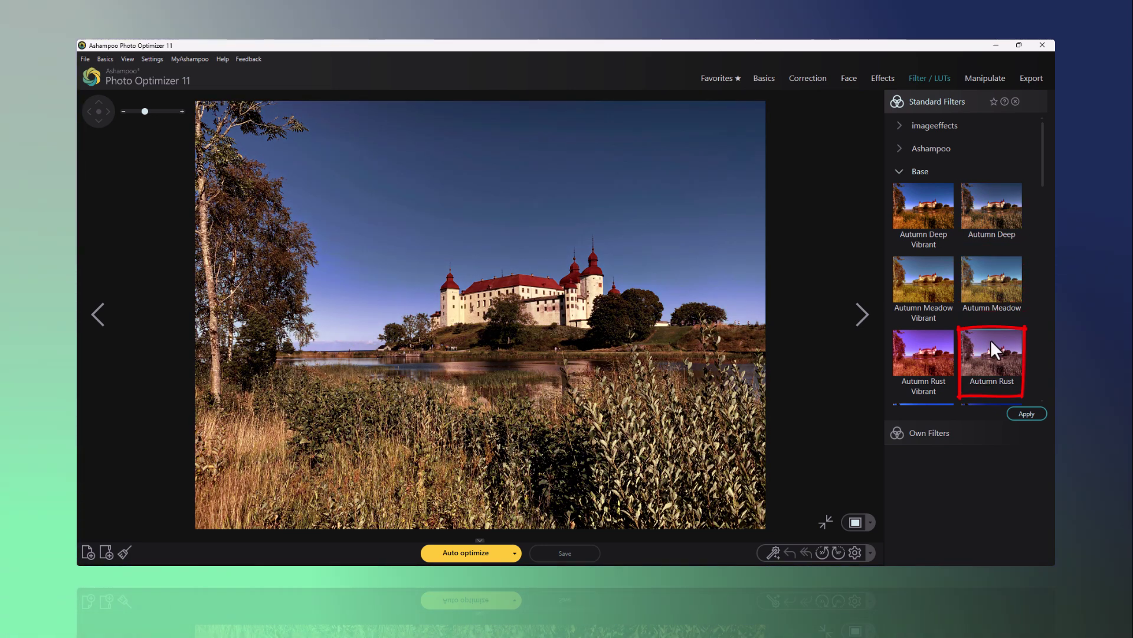
left_click(990, 339)
scroll(990, 336, "down", 2)
left_click(992, 326)
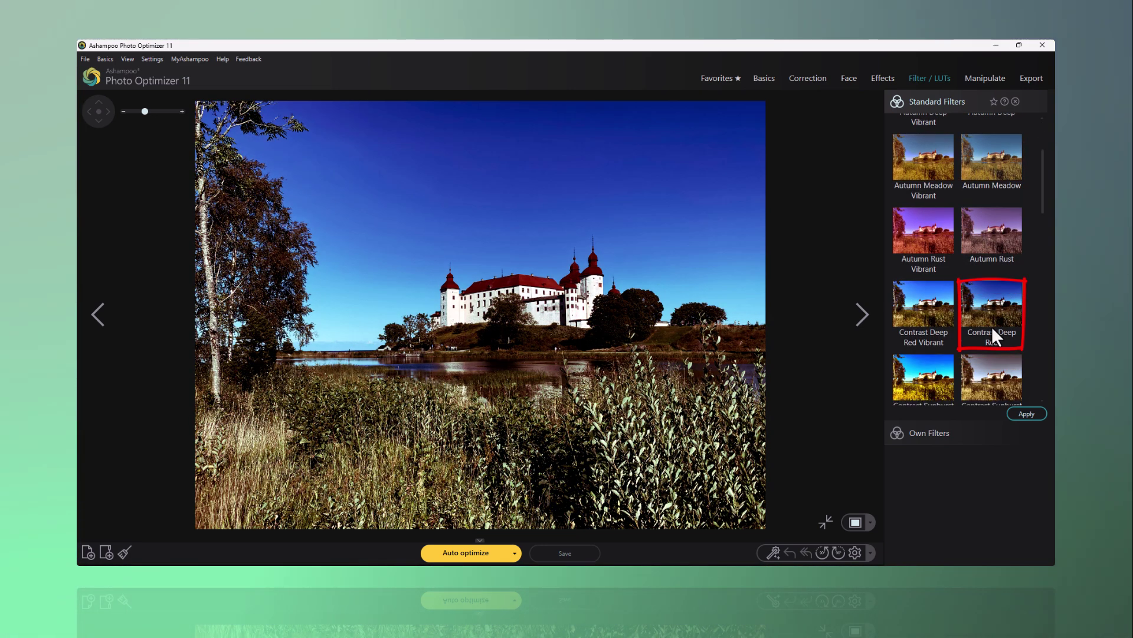
scroll(933, 369, "down", 1)
left_click(932, 368)
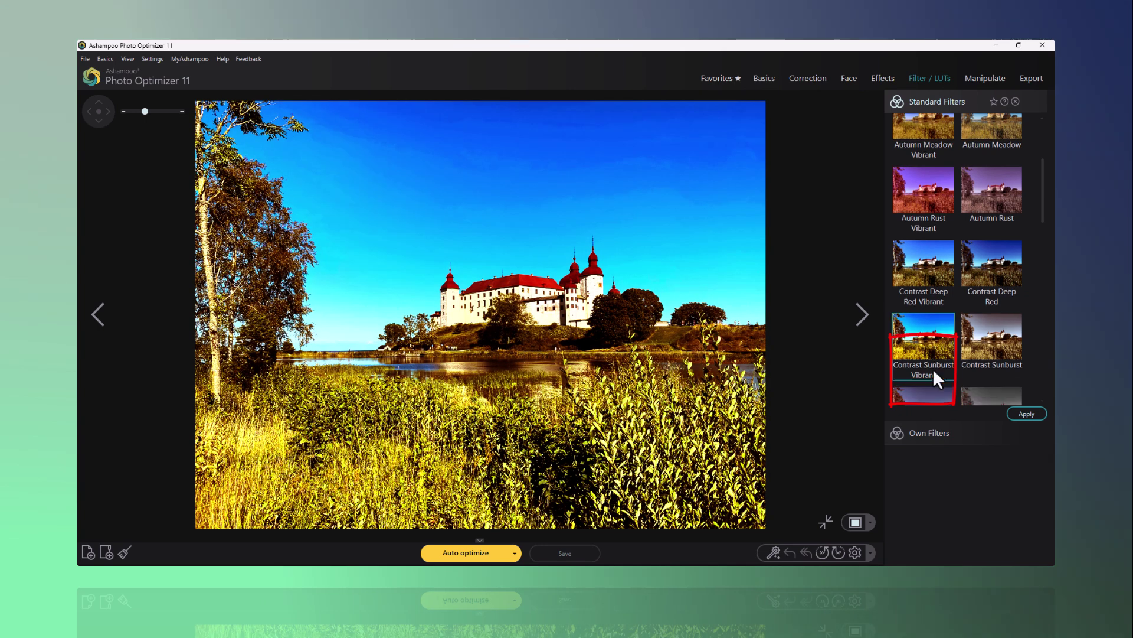
scroll(932, 369, "down", 2)
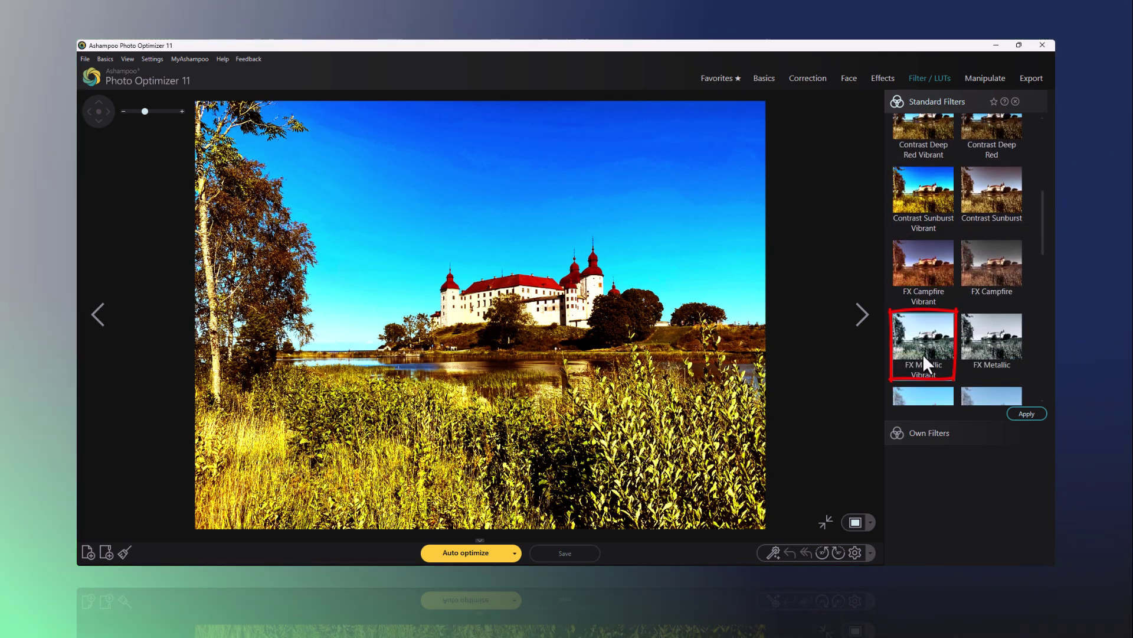
left_click(923, 353)
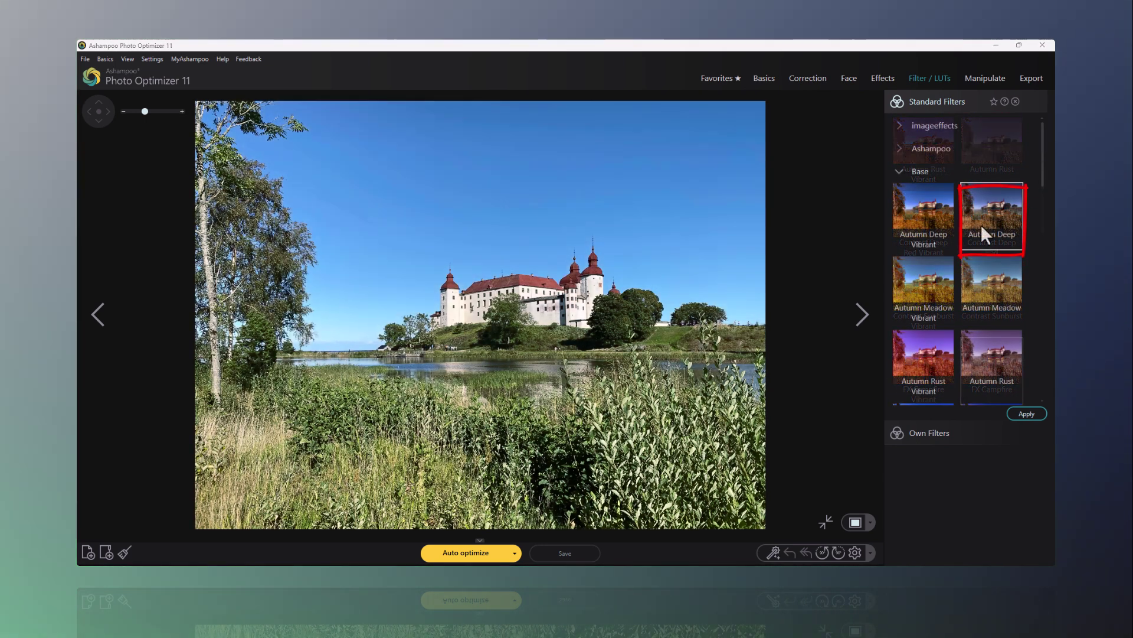
left_click(981, 225)
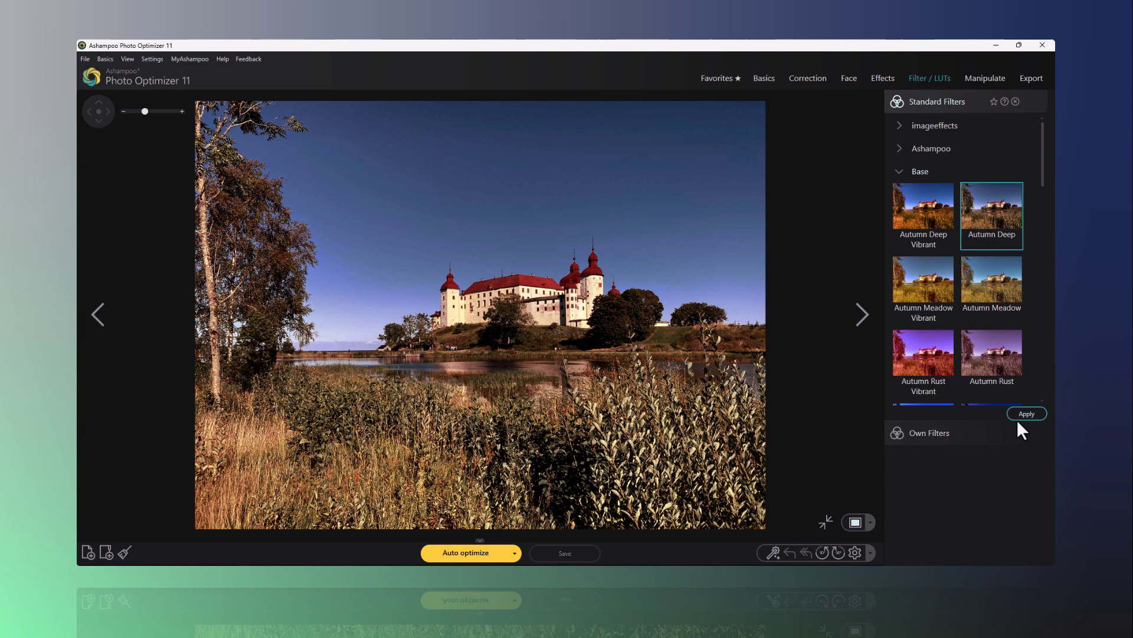
Select two more photos with the castle photo and apply the FX Campfire standard filter.
left_click(825, 522)
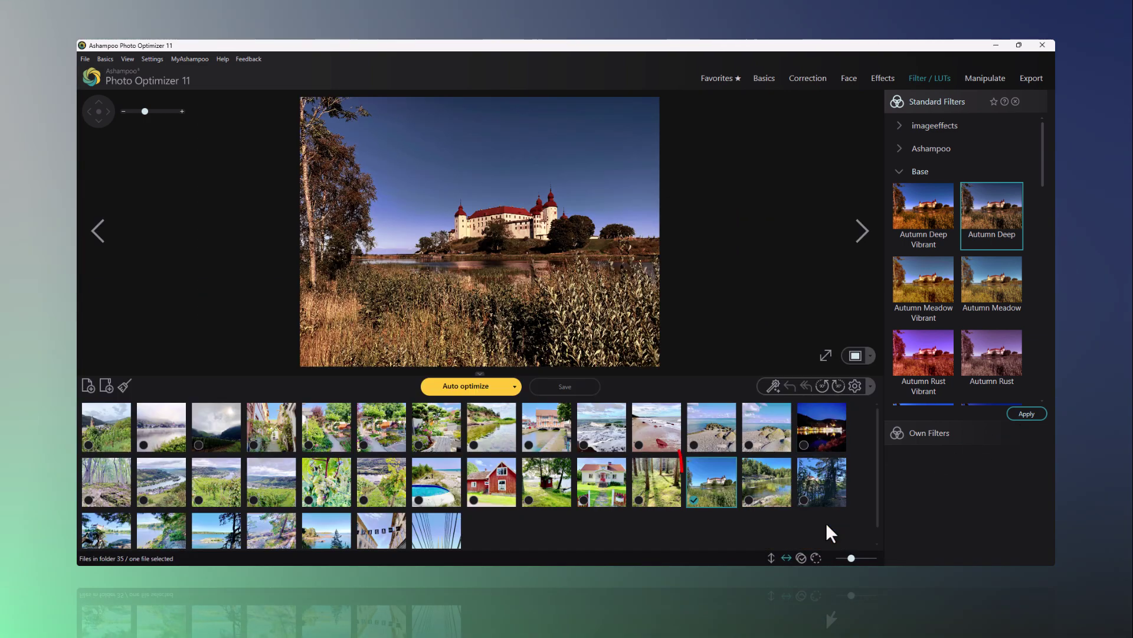
left_click(748, 501)
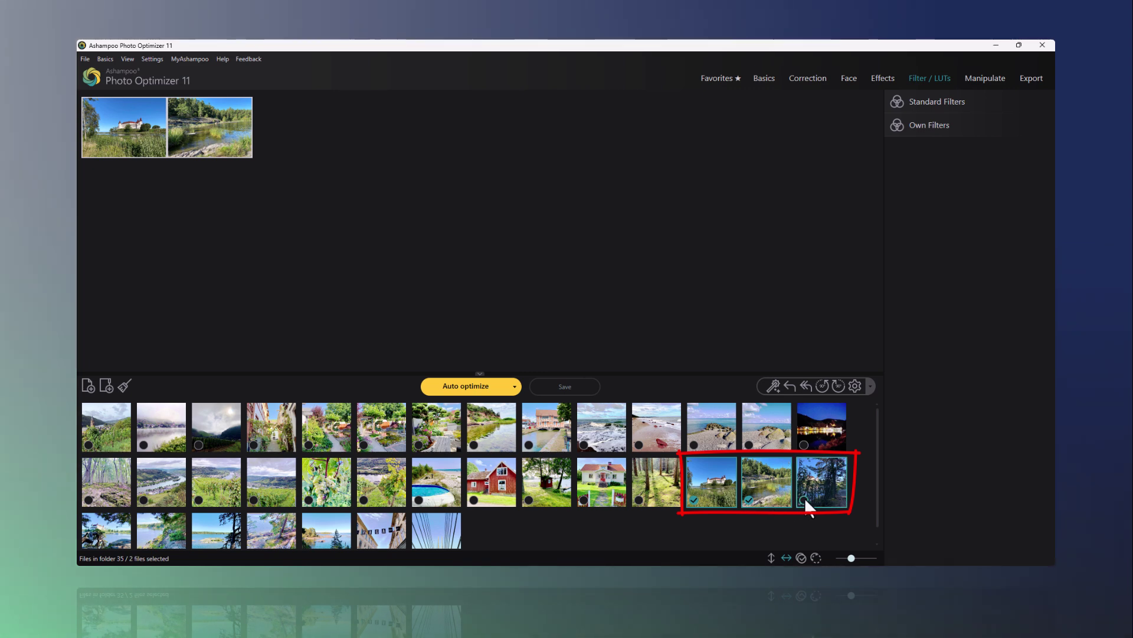
left_click(805, 497)
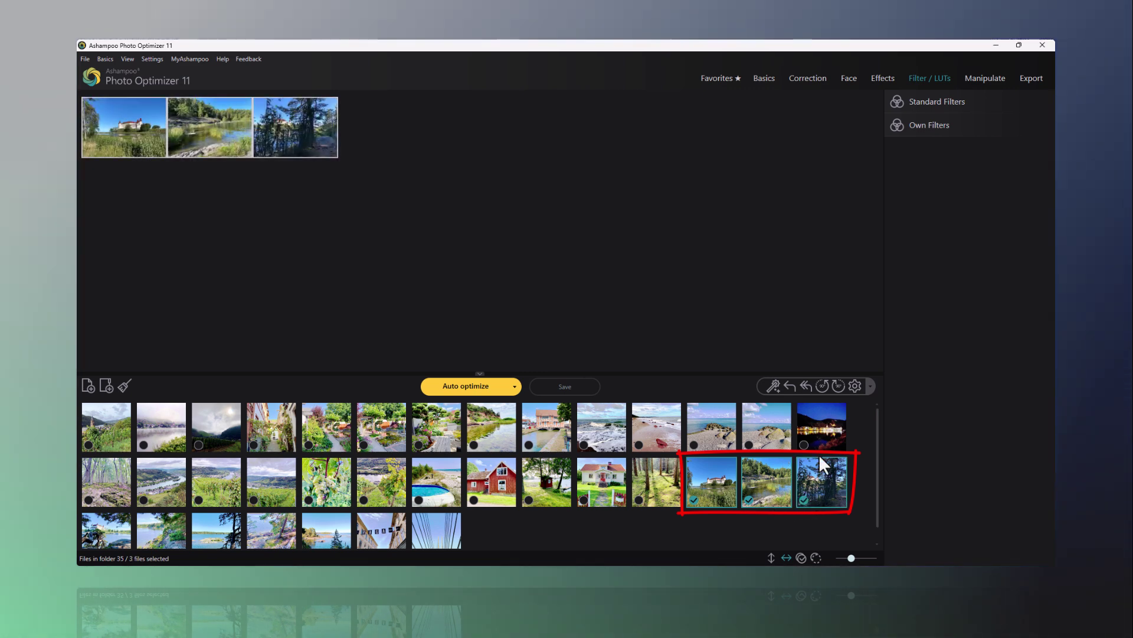
left_click(923, 101)
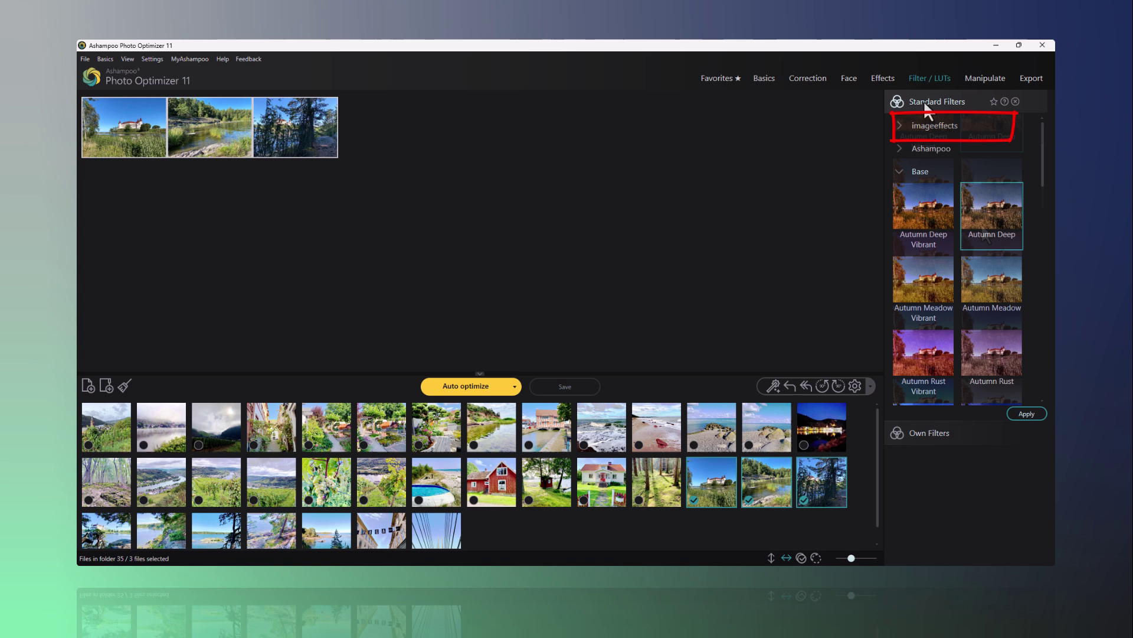
scroll(981, 224, "down", 5)
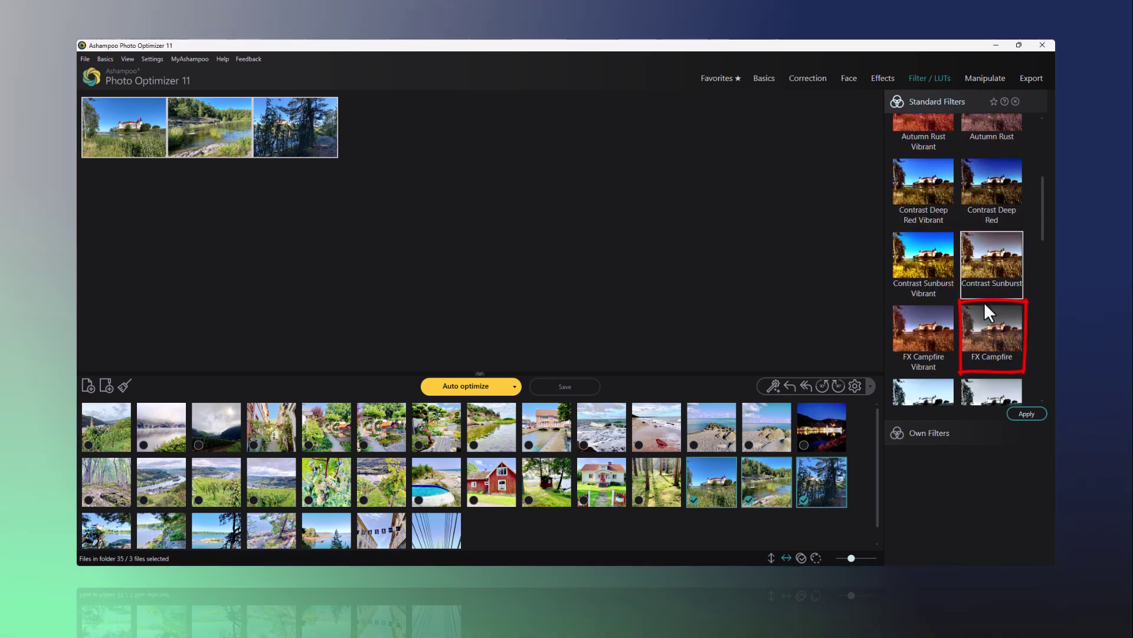
left_click(984, 327)
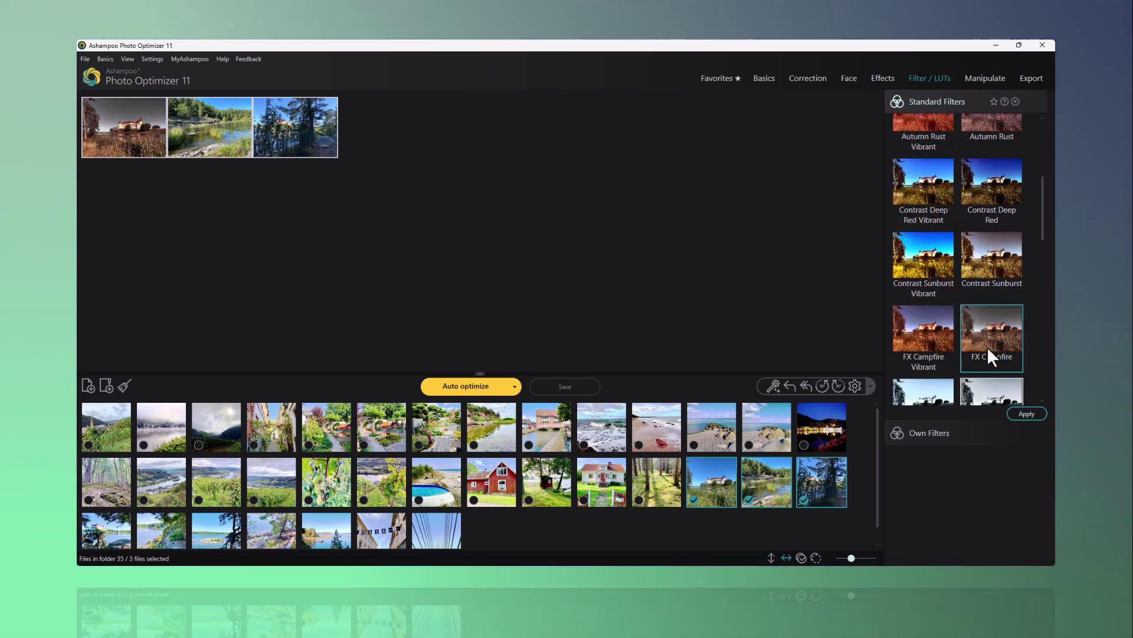
left_click(1027, 413)
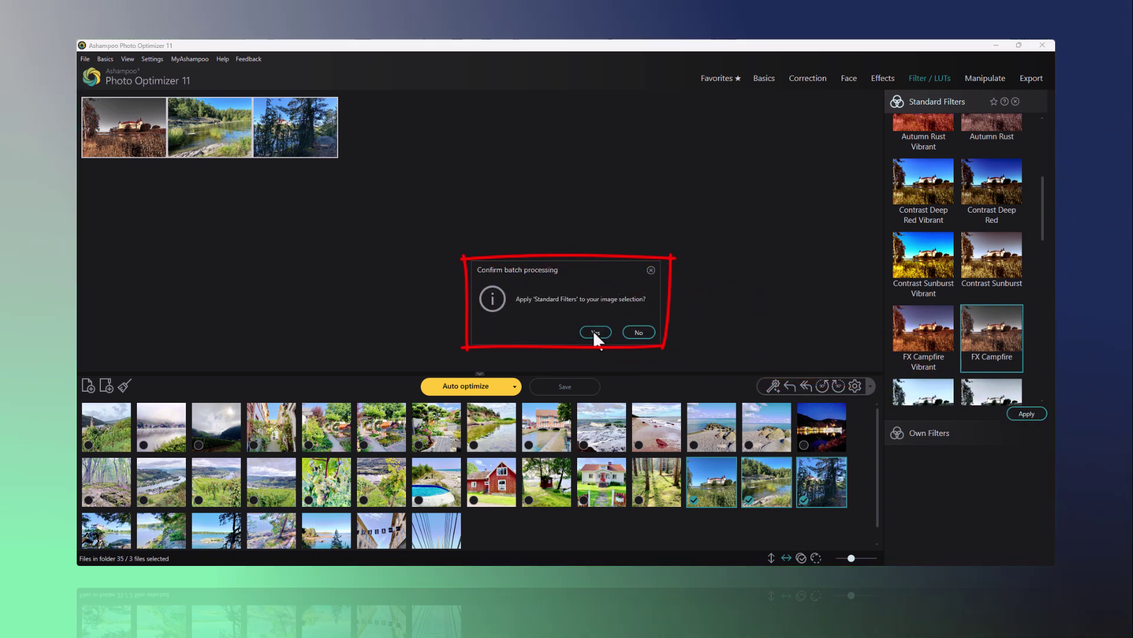
Confirm FX Campfire on the three photos and add the Eigene-LUTs folder to Own Filters.
left_click(594, 332)
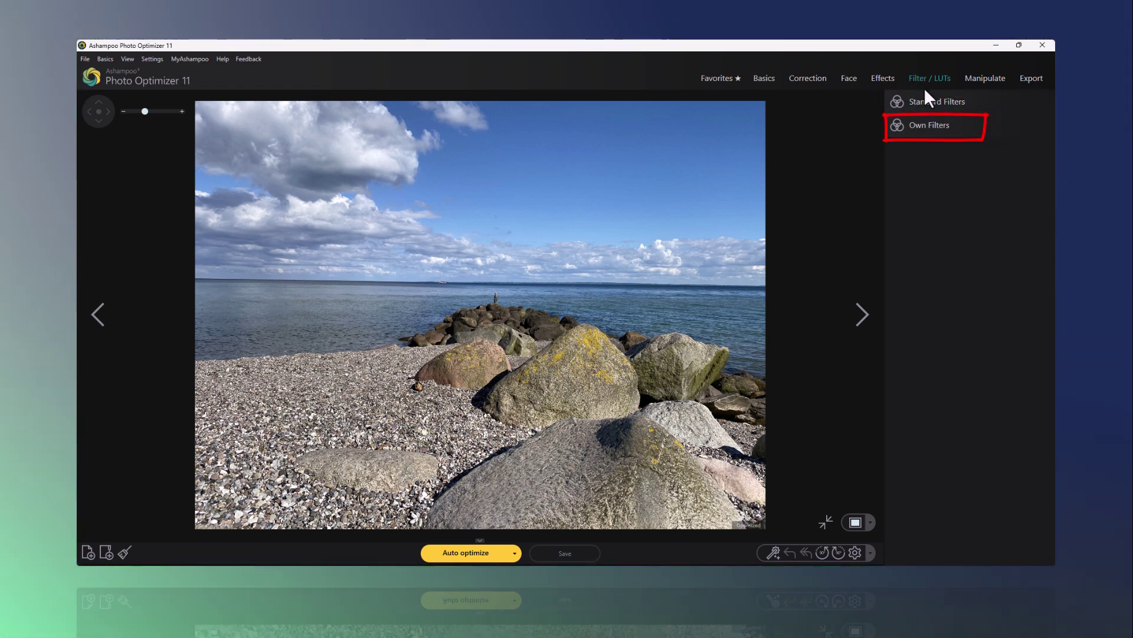
left_click(923, 122)
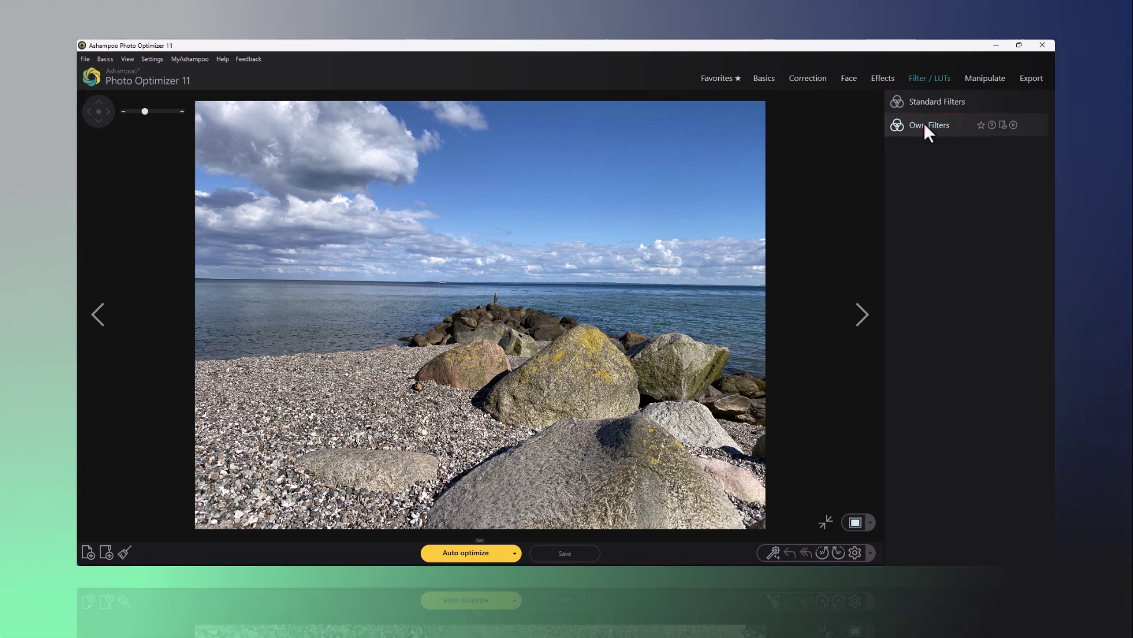
left_click(1002, 126)
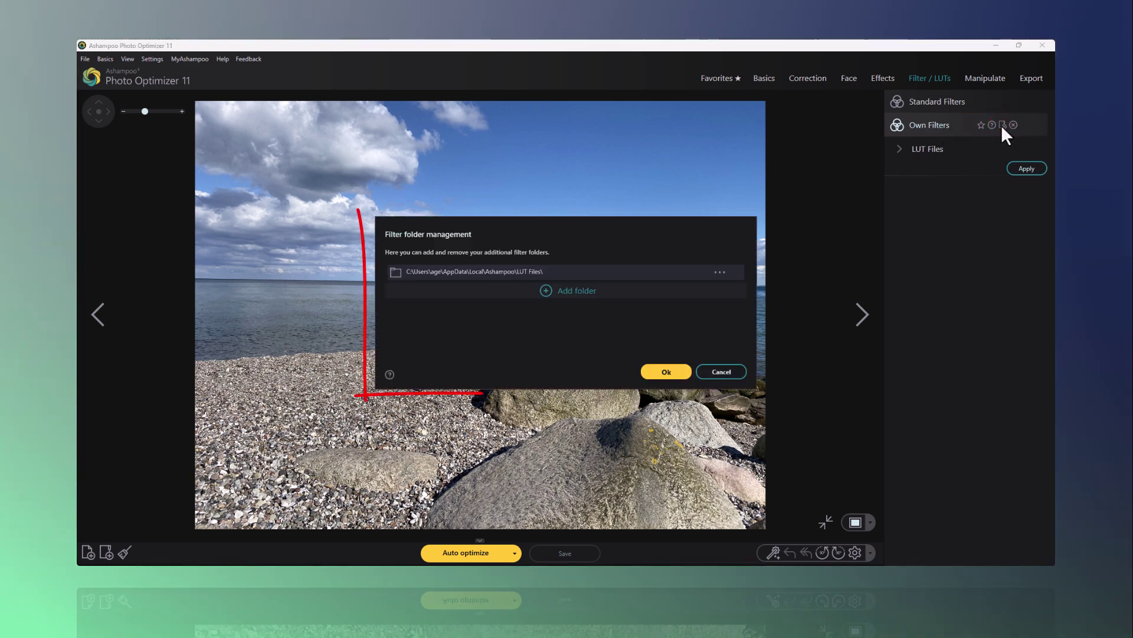
left_click(570, 292)
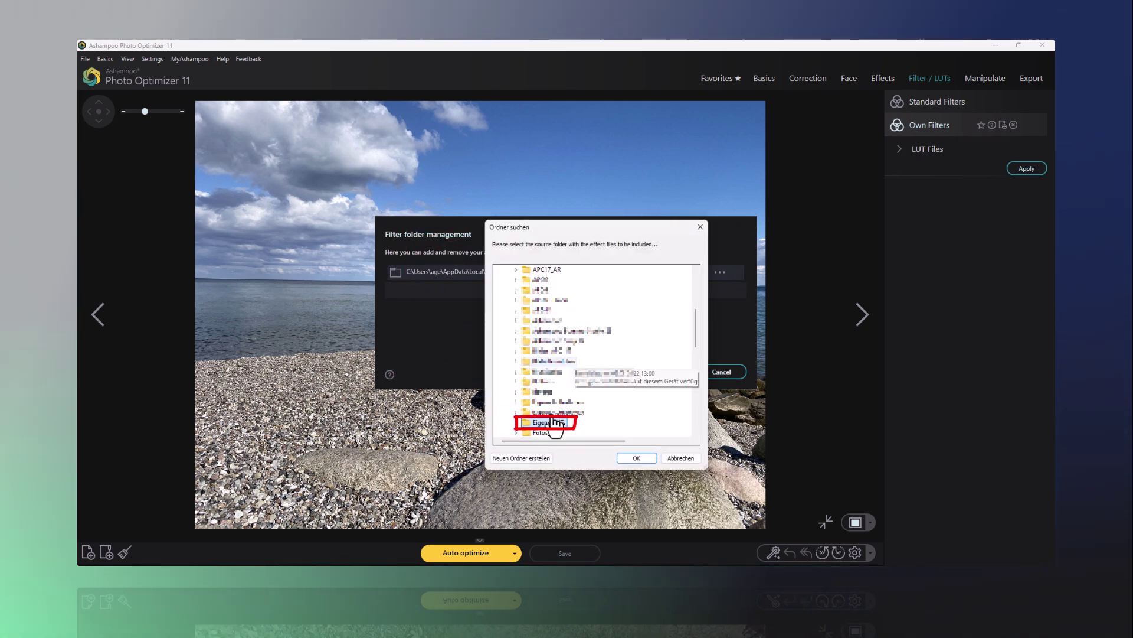
left_click(635, 457)
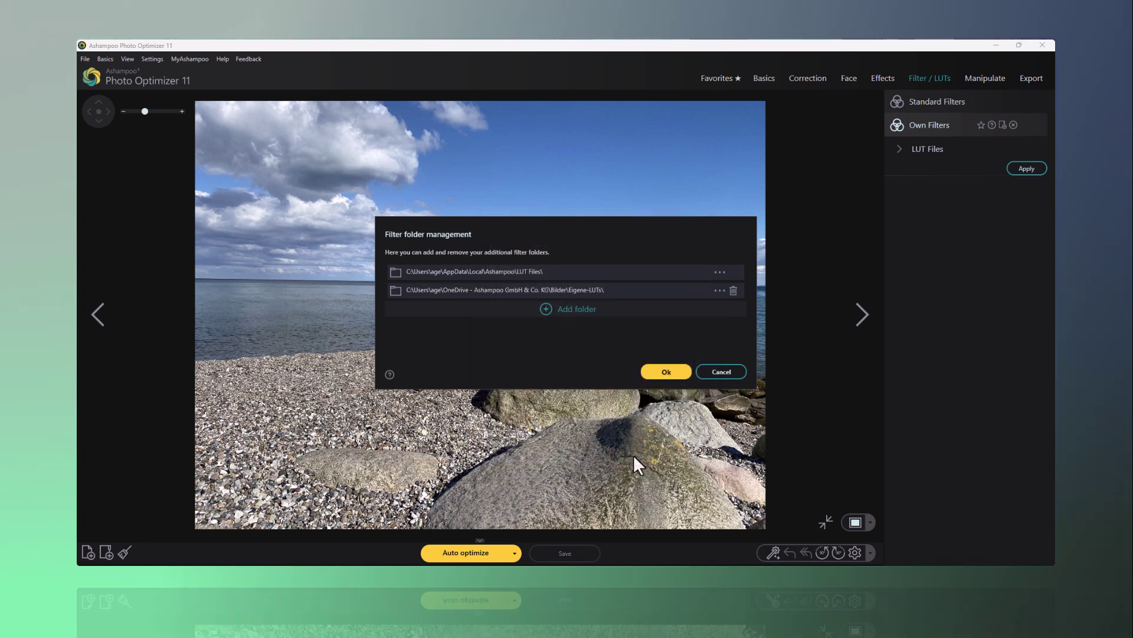
left_click(665, 371)
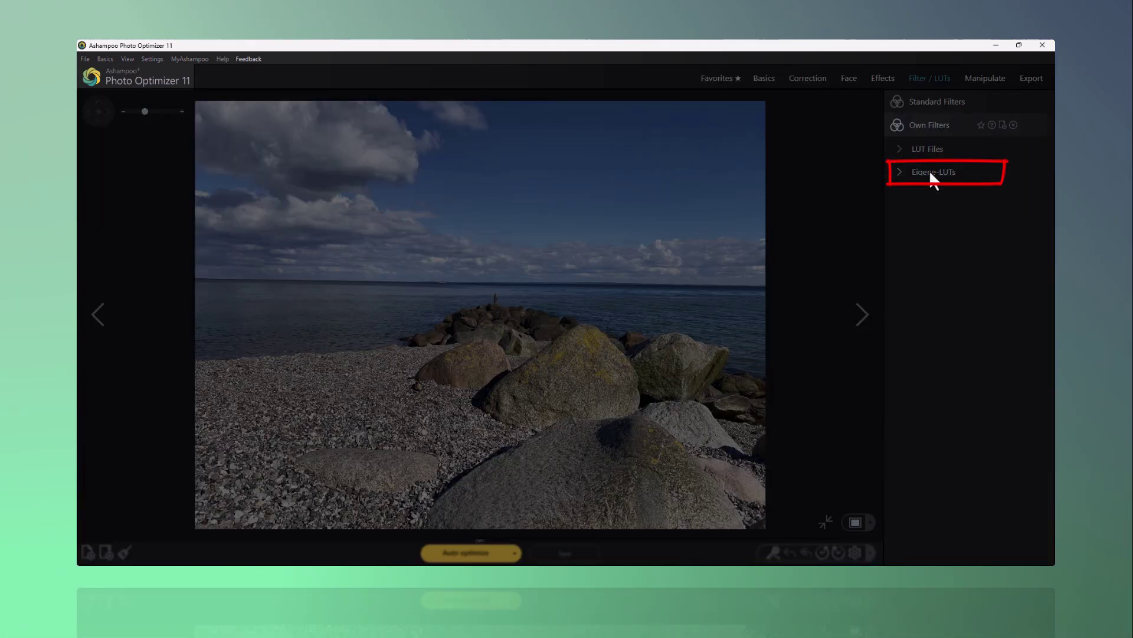
Expand Eigene-LUTs under Own Filters and apply its Aqua LUT to the beach photo.
left_click(929, 171)
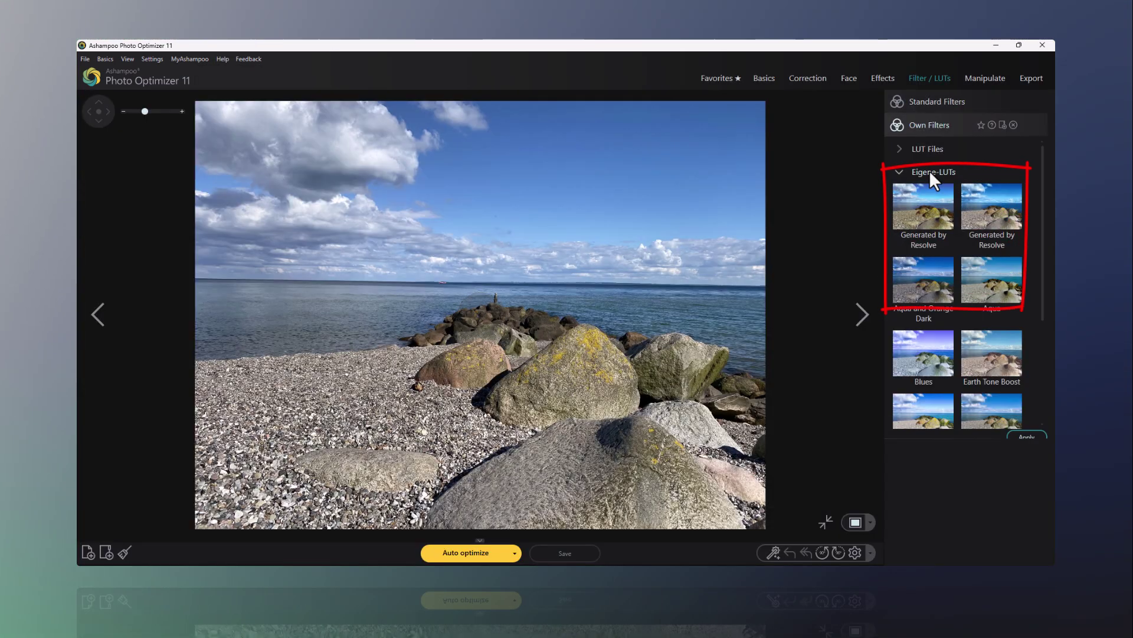
left_click(990, 282)
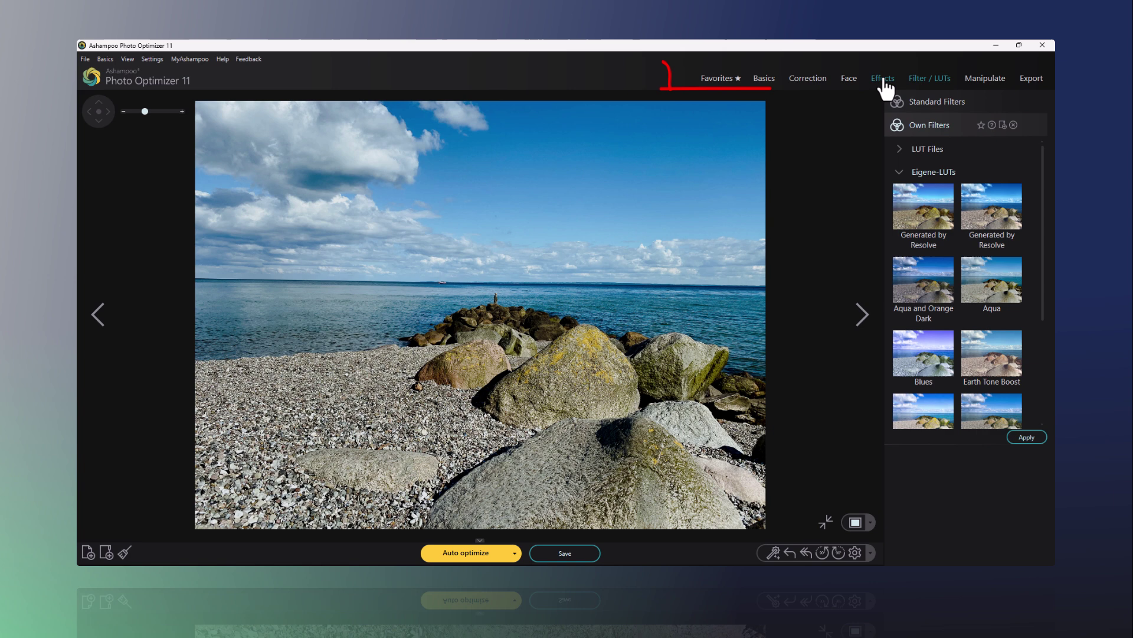
Try scratched and wrinkled-paper aging styles, then apply the plain sepia Image Age style.
left_click(883, 78)
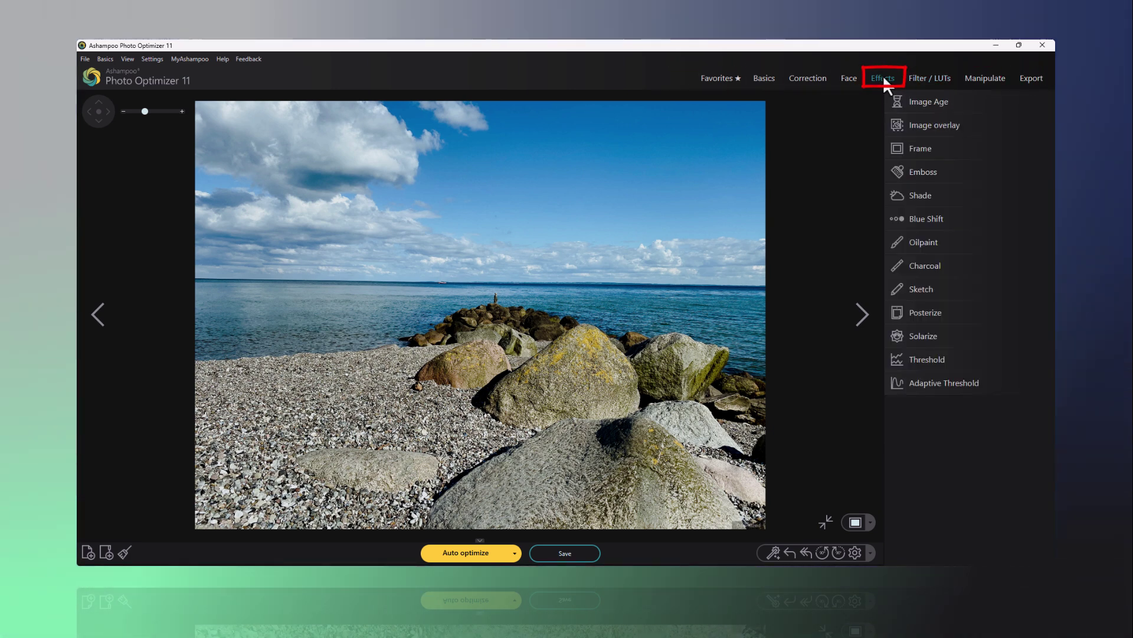
left_click(924, 104)
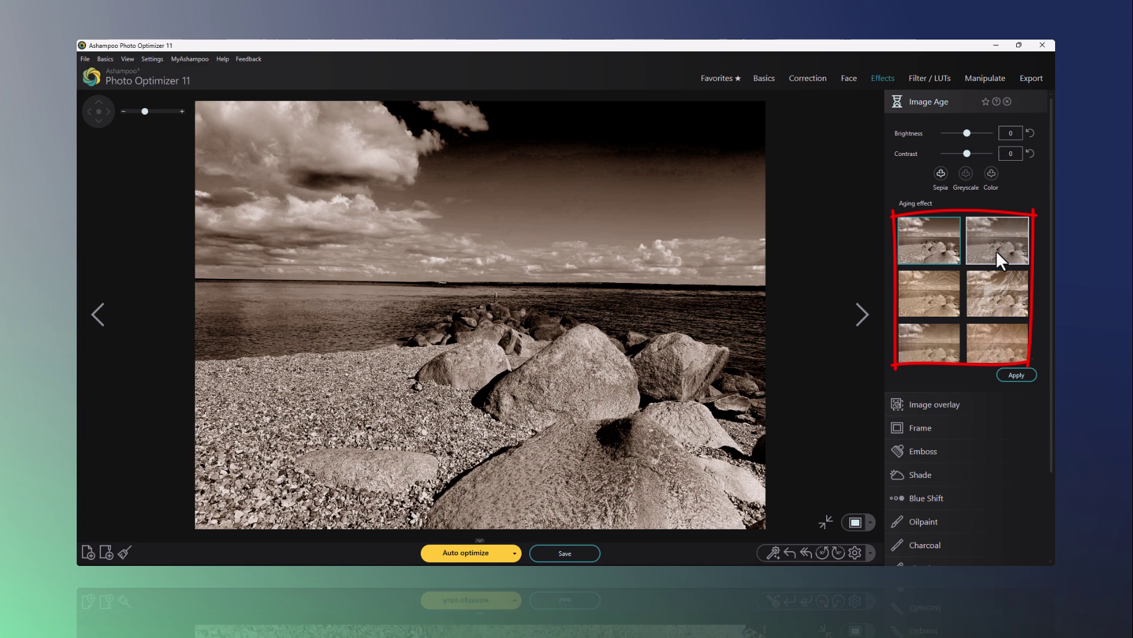
left_click(997, 253)
left_click(1000, 300)
left_click(1001, 334)
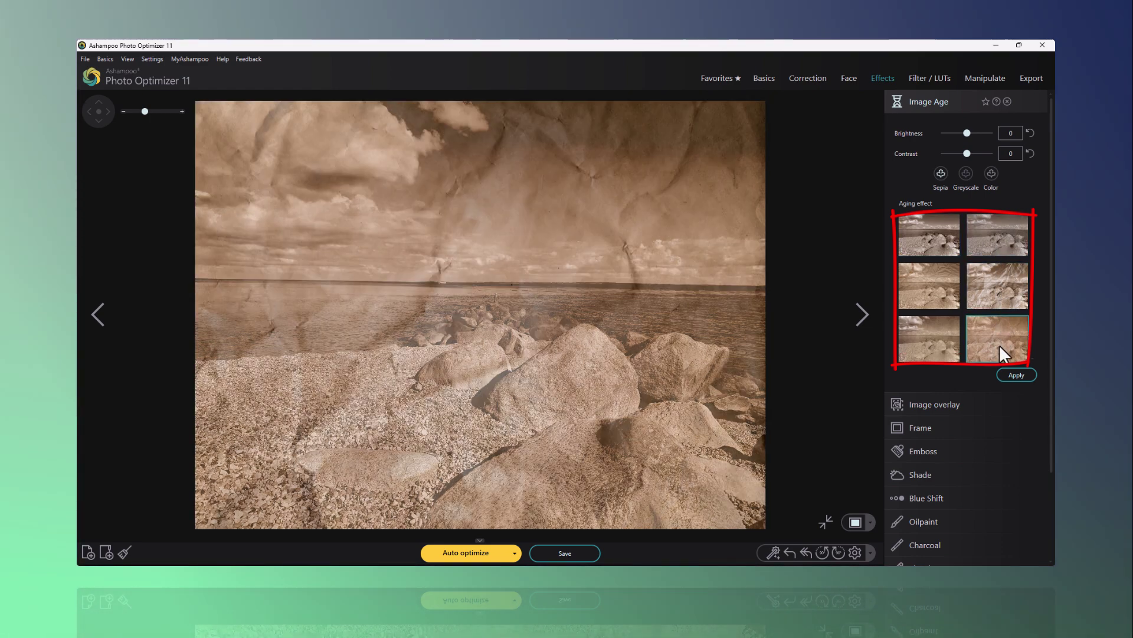
left_click(934, 236)
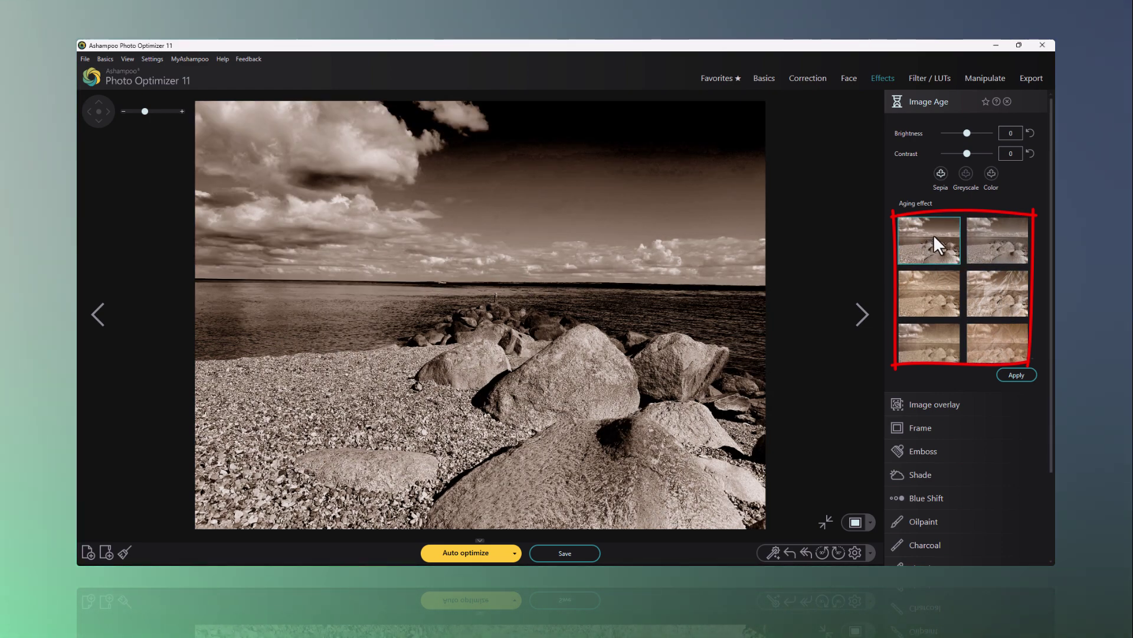
left_click(1016, 376)
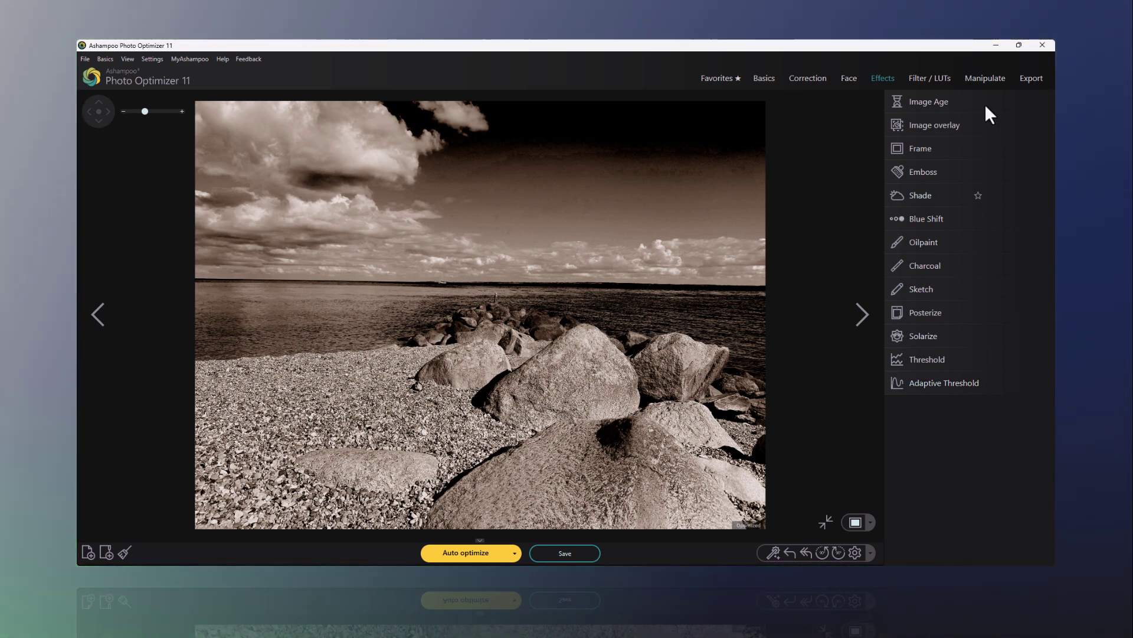
Star Image Age and Sketch in Effects and Color in Correction, then view Favorites.
left_click(986, 101)
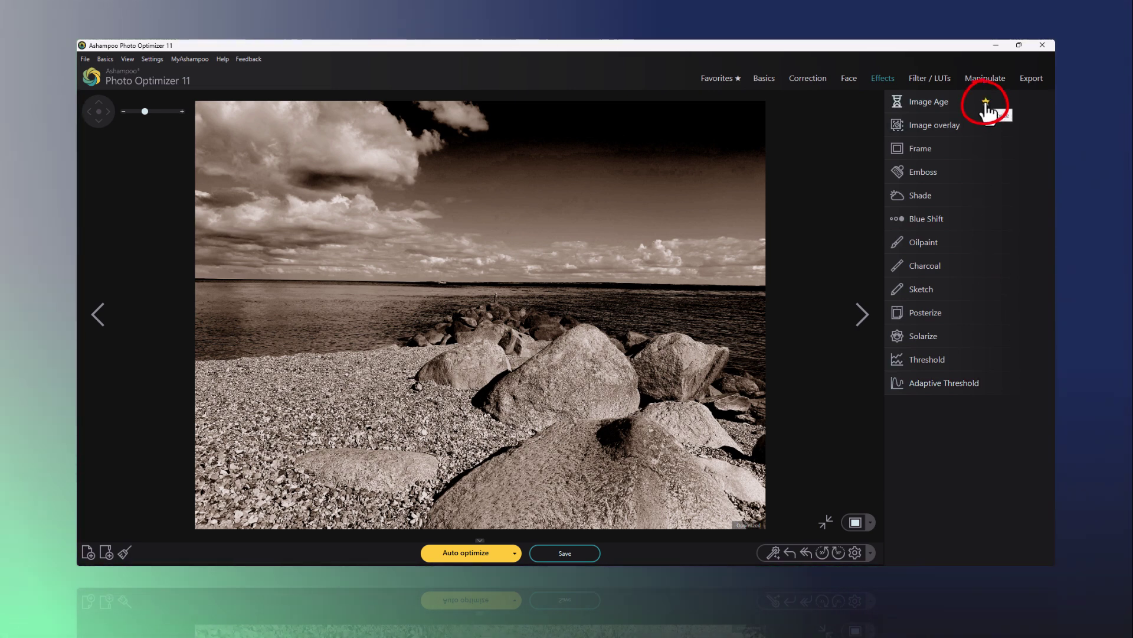
left_click(978, 289)
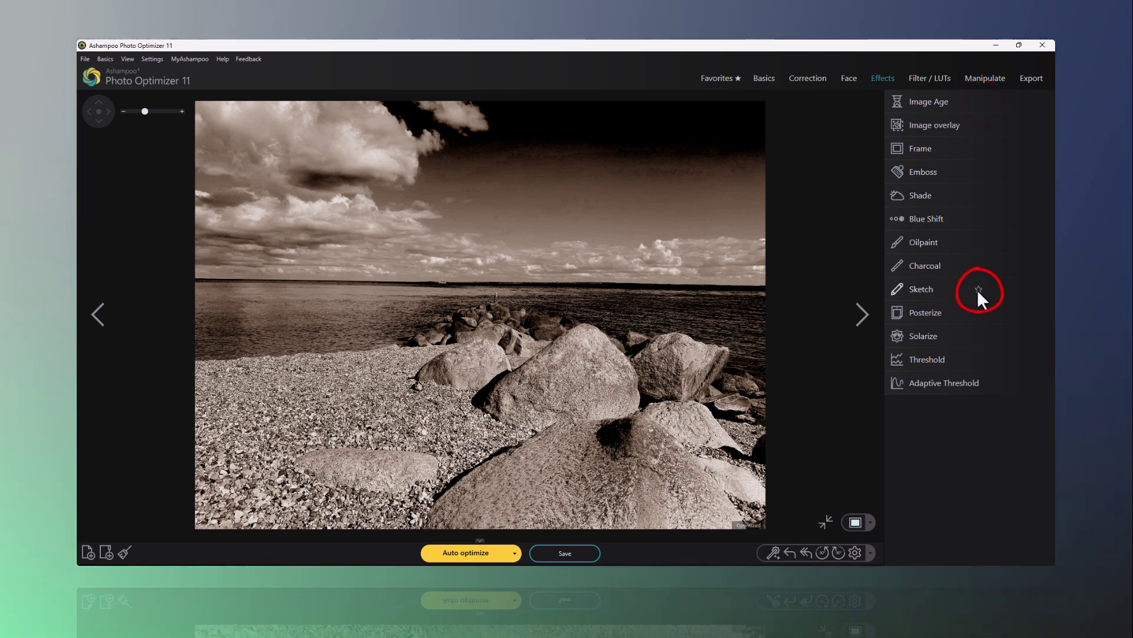
left_click(808, 78)
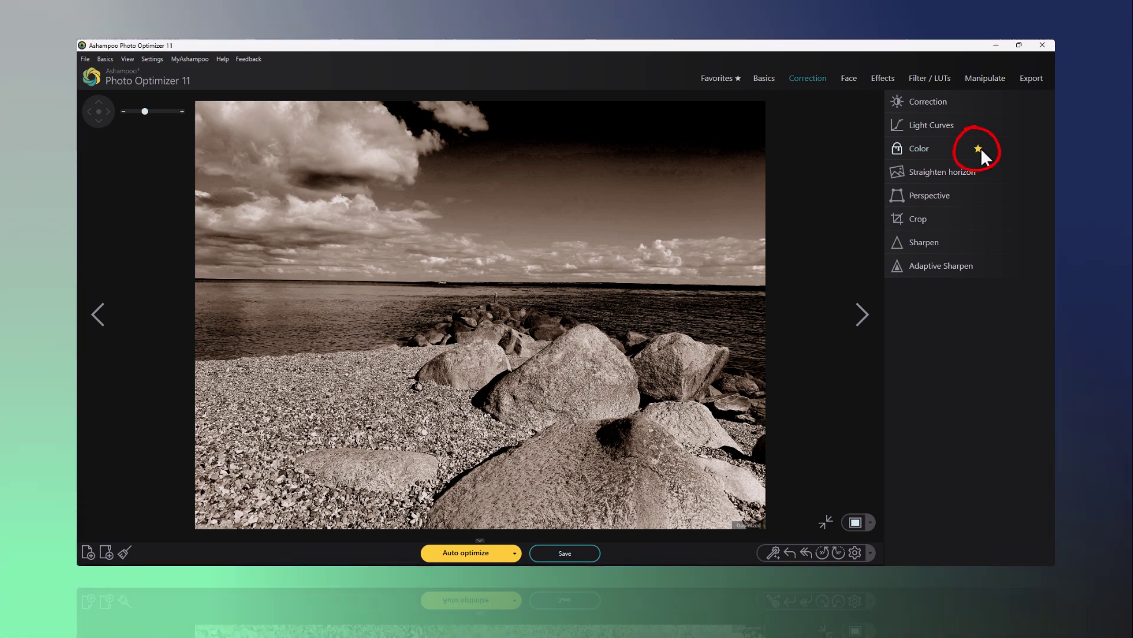
left_click(978, 149)
left_click(717, 79)
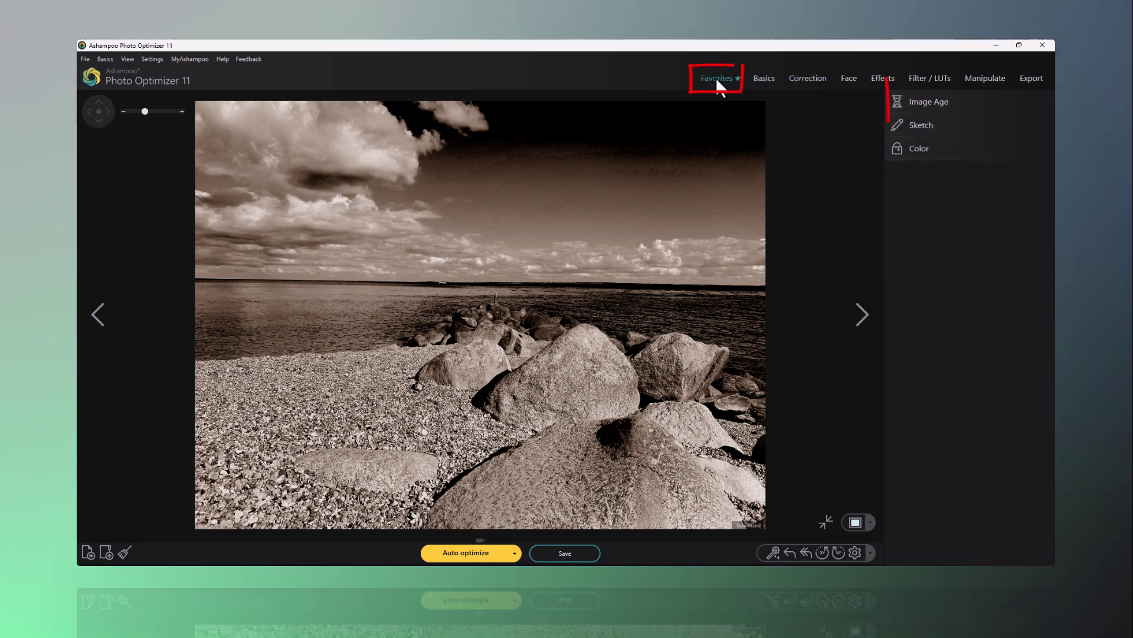